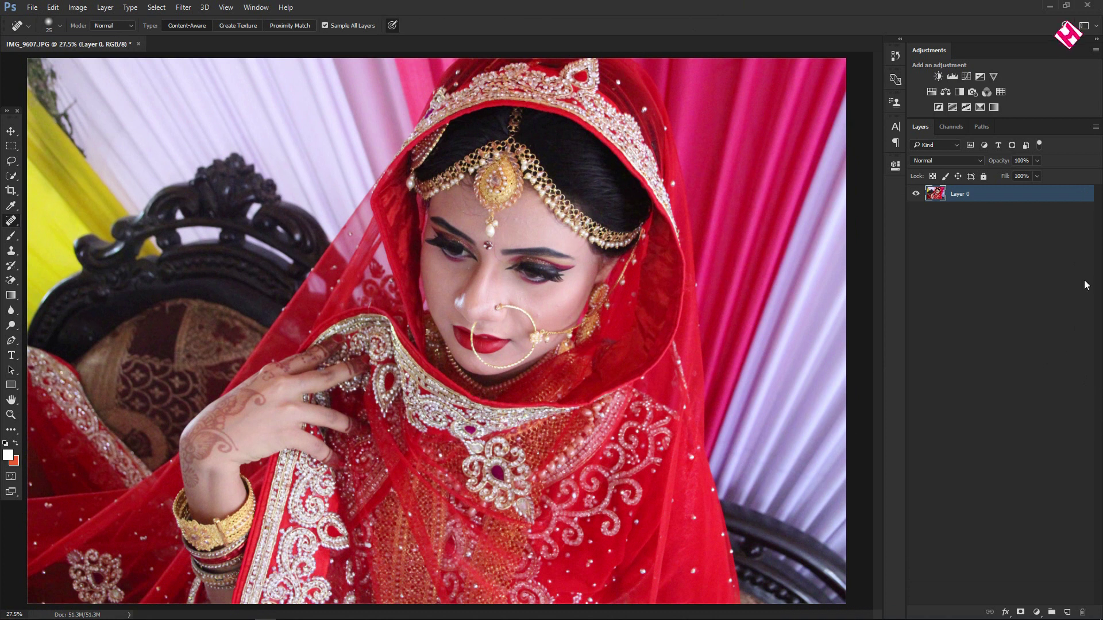
- Add an empty layer and heal the forehead blemish on it with the Spot Healing Brush at size 30, sampling all layers
{"action": "left_click", "coordinate": [1068, 612]}
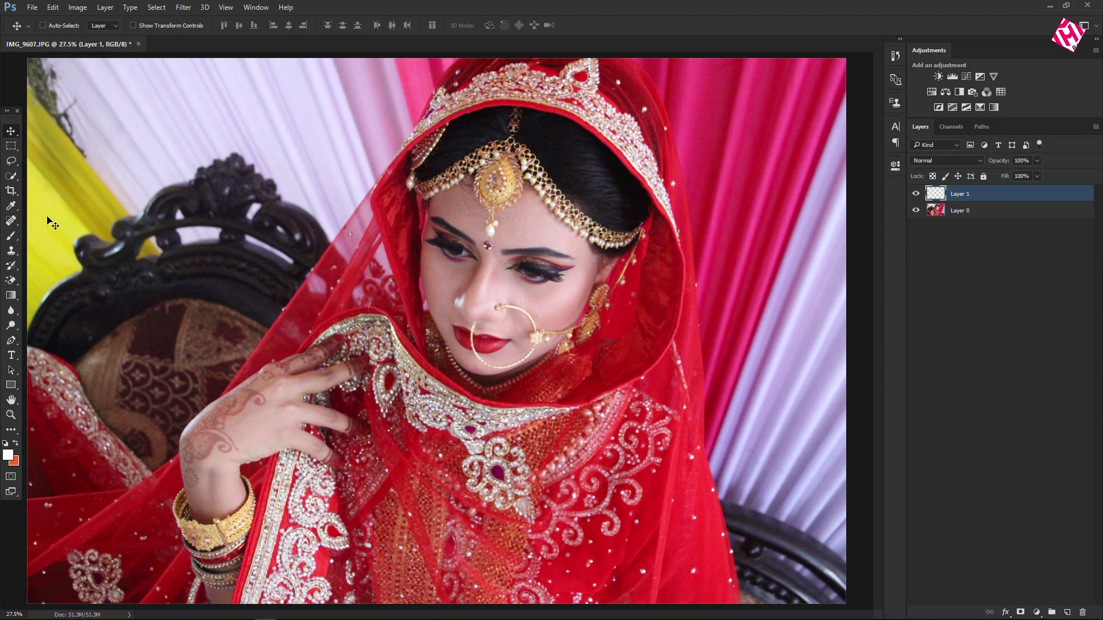
{"action": "left_click", "coordinate": [11, 221]}
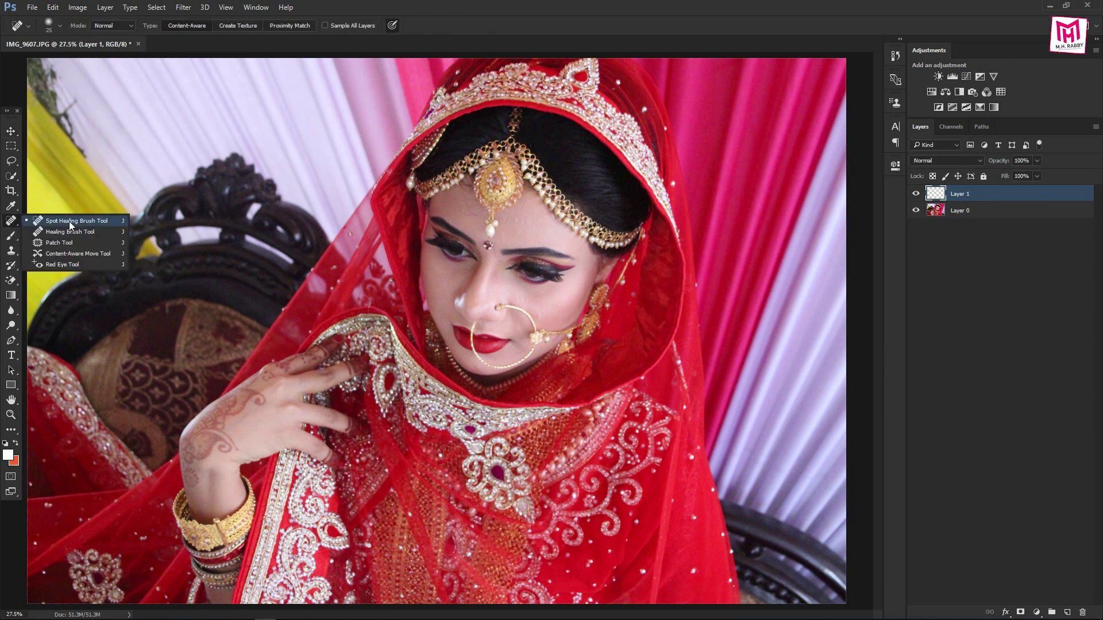
{"action": "left_click", "coordinate": [74, 223]}
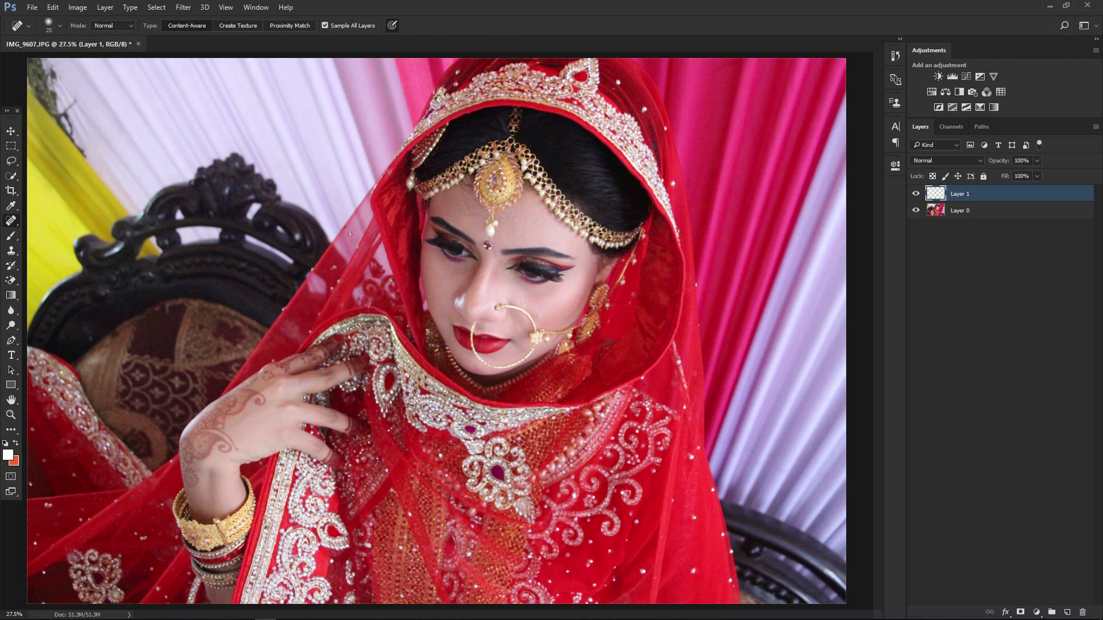
{"action": "scroll", "coordinate": [587, 219], "scroll_direction": "up", "scroll_amount": 10}
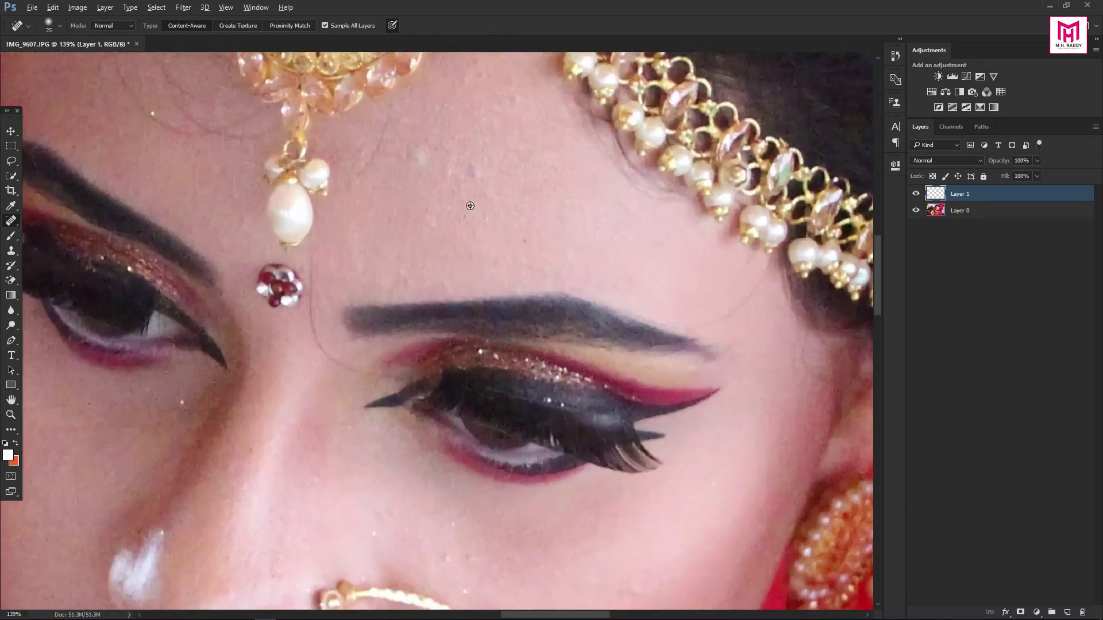
{"action": "scroll", "coordinate": [490, 174], "scroll_direction": "up", "scroll_amount": 2}
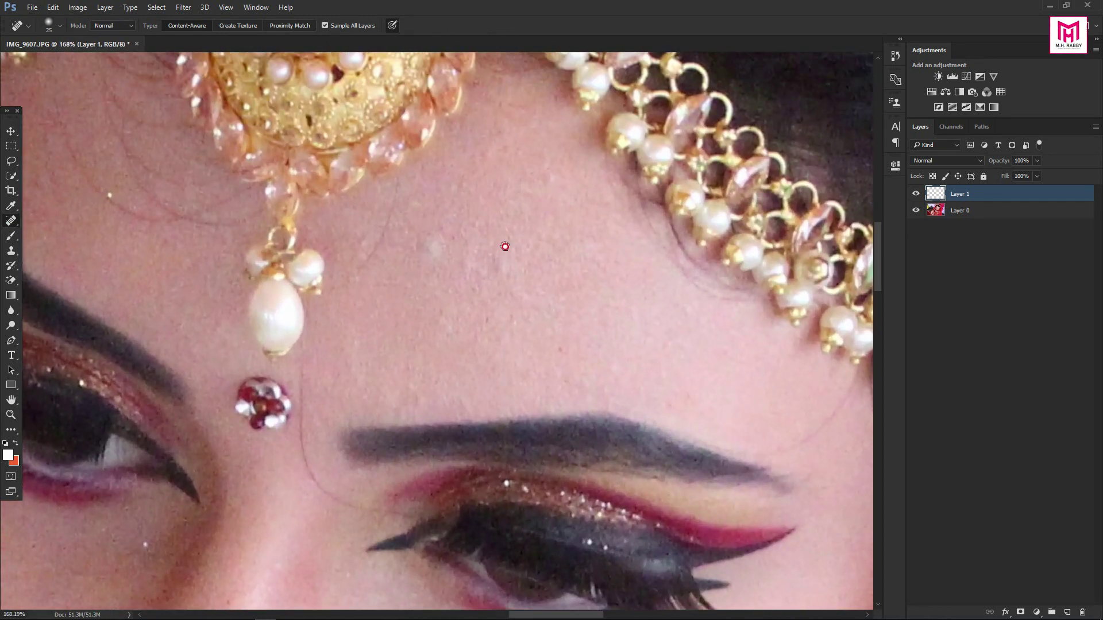
{"action": "key", "text": "bracketright"}
{"action": "left_click", "coordinate": [424, 244]}
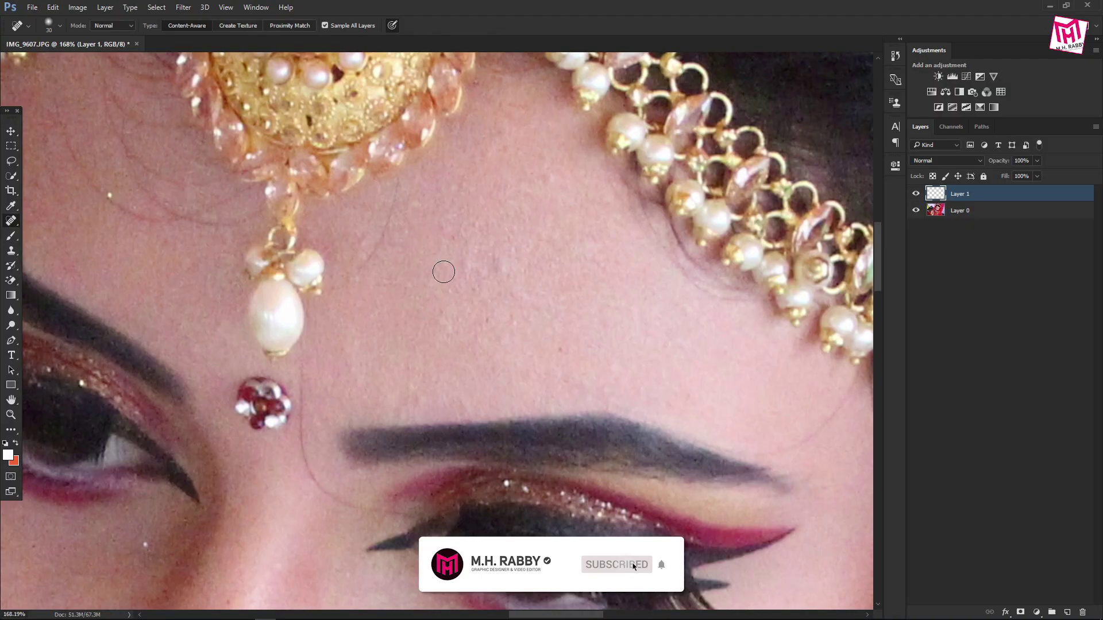
- Merge the visible layers into one and duplicate the merged layer
{"action": "scroll", "coordinate": [444, 271], "scroll_direction": "down", "scroll_amount": 10}
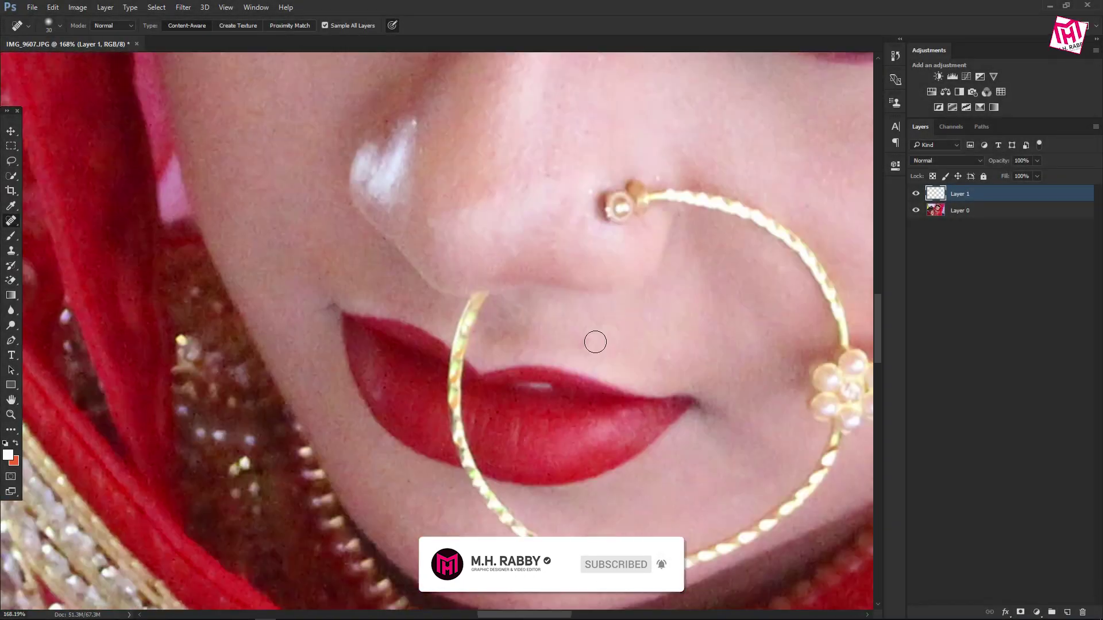
{"action": "scroll", "coordinate": [339, 370], "scroll_direction": "down", "scroll_amount": 10}
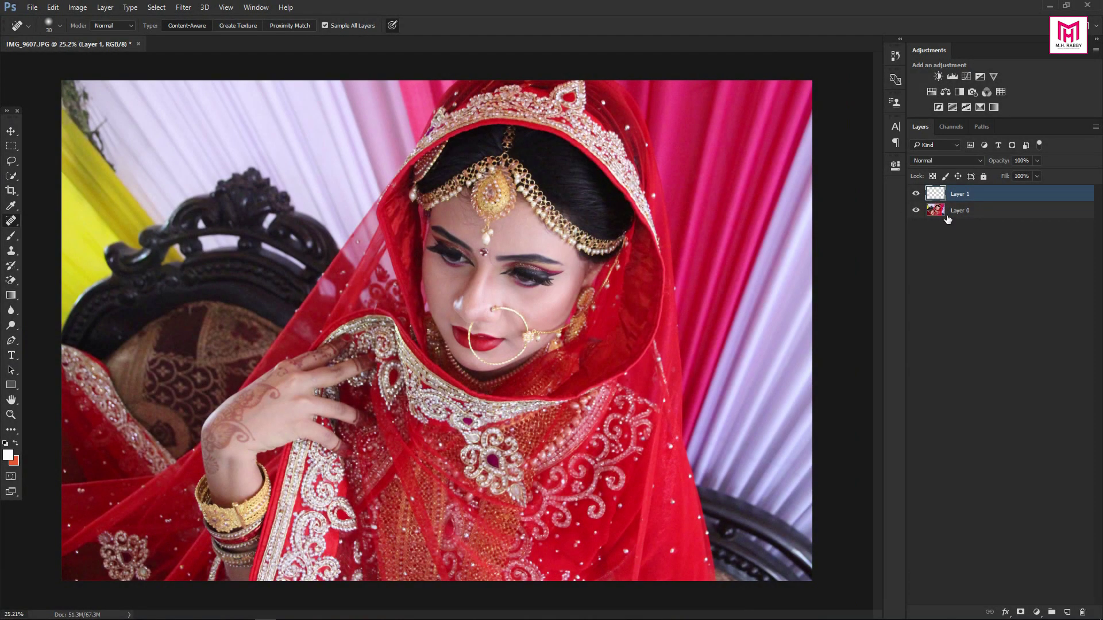
{"action": "right_click", "coordinate": [977, 198]}
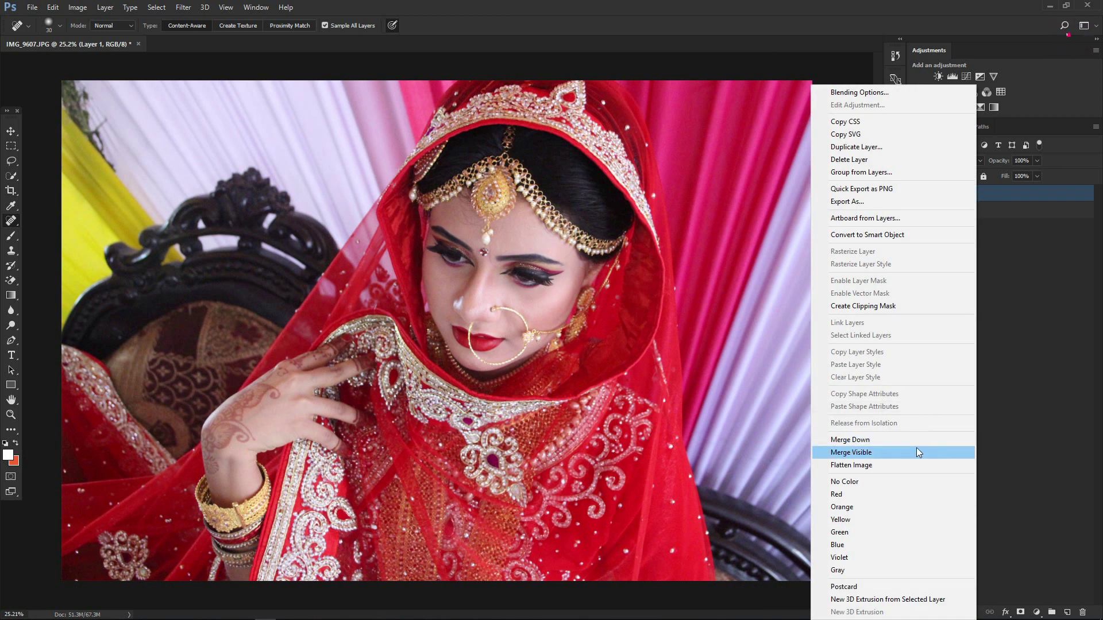
{"action": "left_click", "coordinate": [899, 453]}
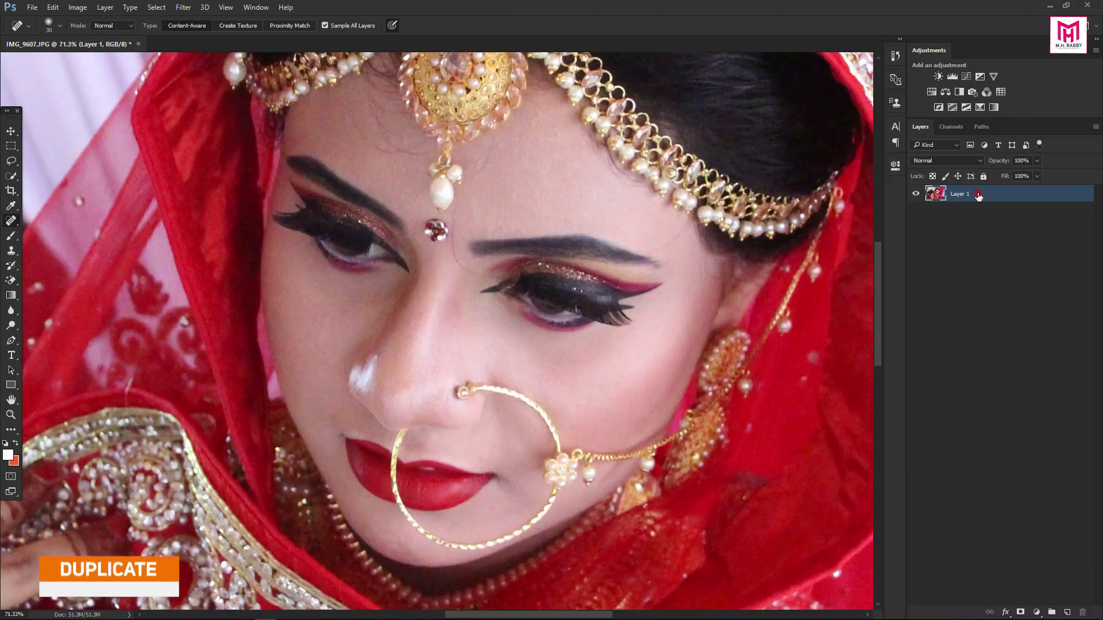
{"action": "left_click_drag", "start_coordinate": [994, 198], "coordinate": [1067, 612]}
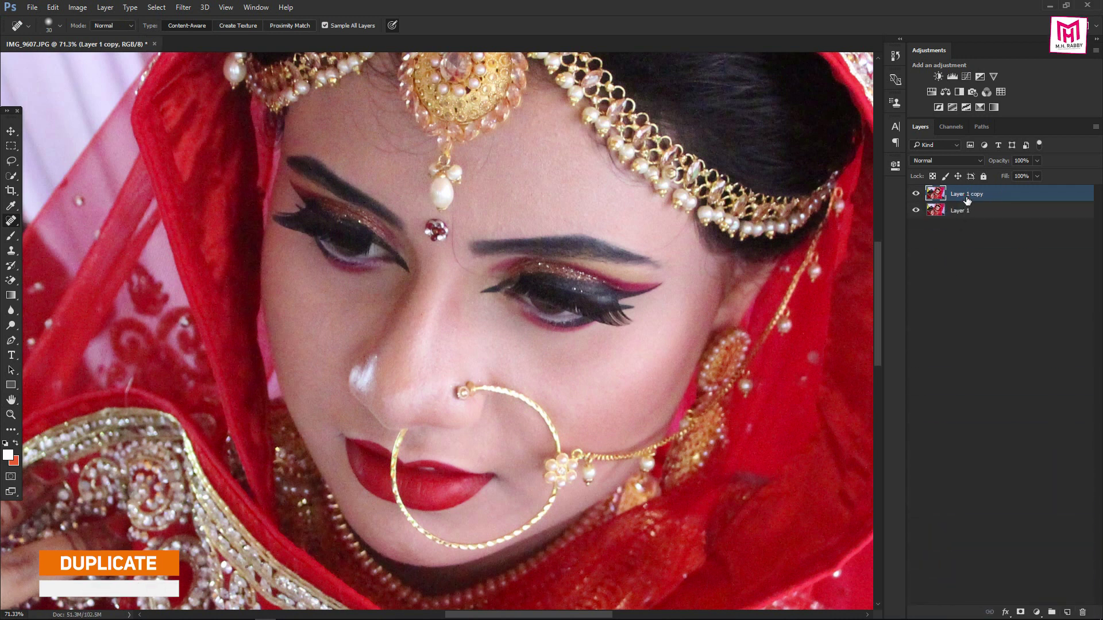
- Apply the Reduce Noise filter to the duplicated layer, adjusting its noise reduction settings
{"action": "left_click", "coordinate": [193, 8]}
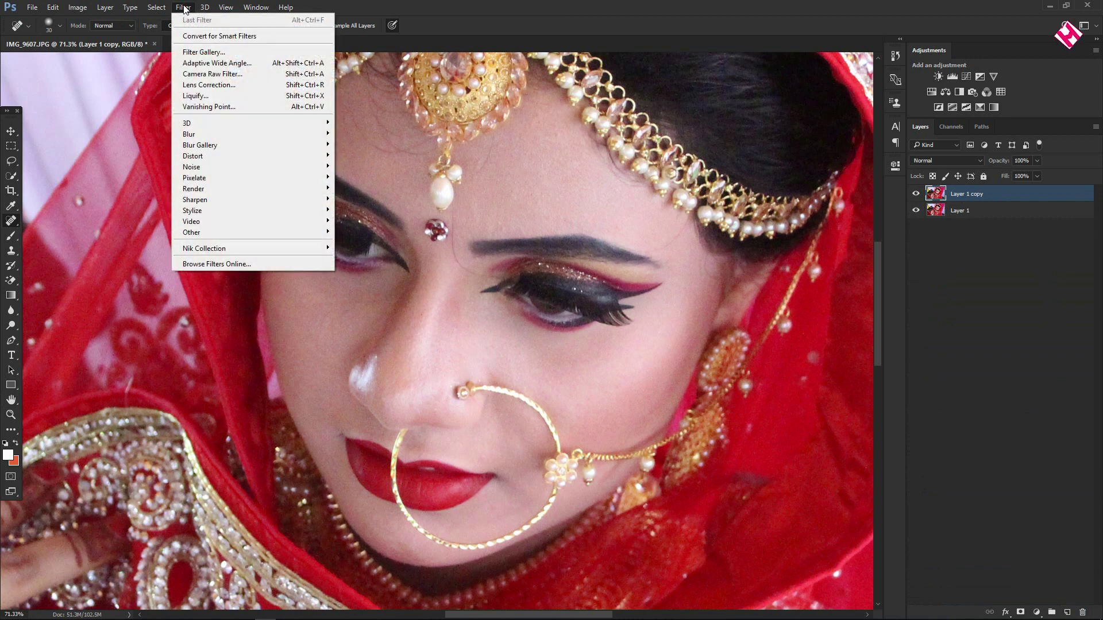
{"action": "mouse_move", "coordinate": [194, 169]}
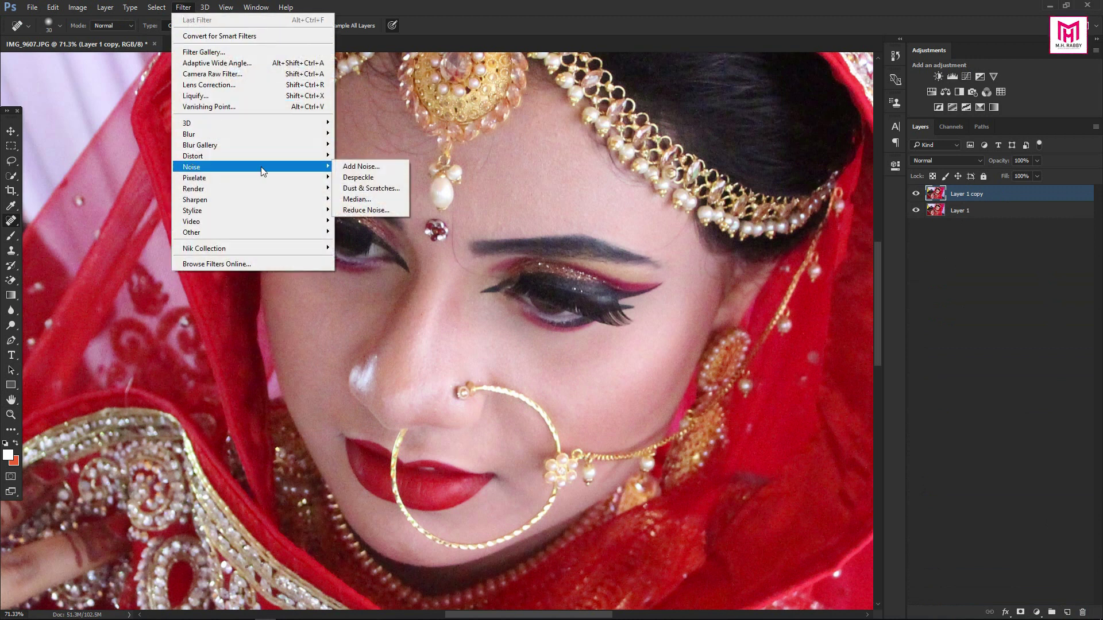
{"action": "left_click", "coordinate": [366, 210]}
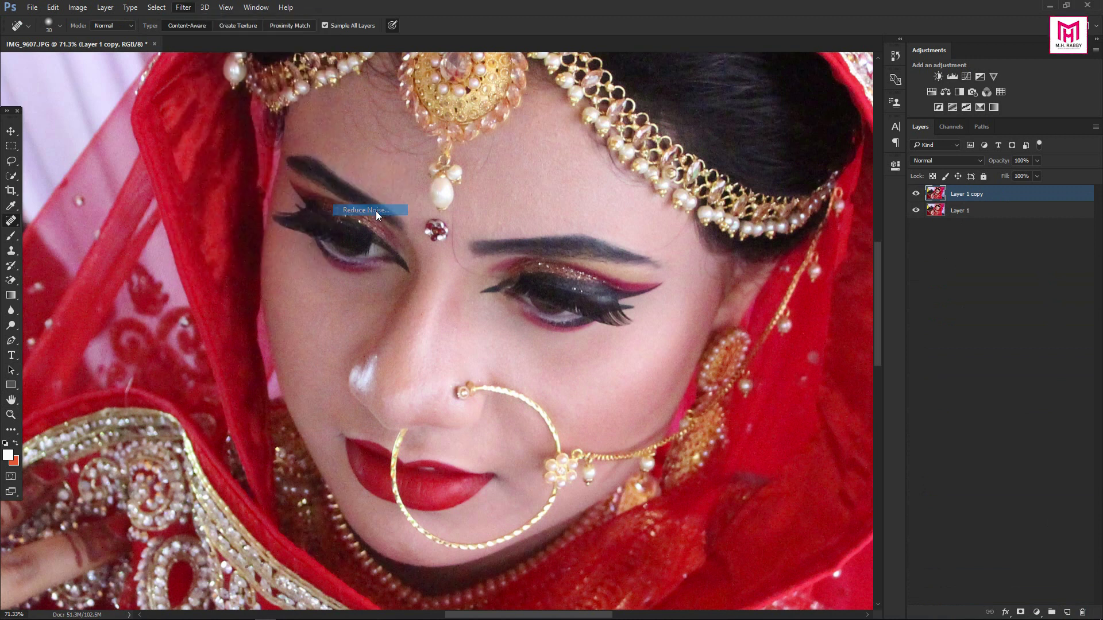
{"action": "left_click_drag", "start_coordinate": [451, 220], "coordinate": [583, 163]}
{"action": "mouse_move", "coordinate": [755, 240]}
{"action": "left_mouse_down"}
{"action": "mouse_move", "coordinate": [626, 248]}
{"action": "mouse_move", "coordinate": [756, 238]}
{"action": "left_mouse_up"}
{"action": "left_click_drag", "start_coordinate": [627, 302], "coordinate": [757, 303]}
{"action": "left_click", "coordinate": [641, 338]}
{"action": "left_click", "coordinate": [641, 269]}
{"action": "left_click", "coordinate": [691, 107]}
{"action": "key", "text": "j"}
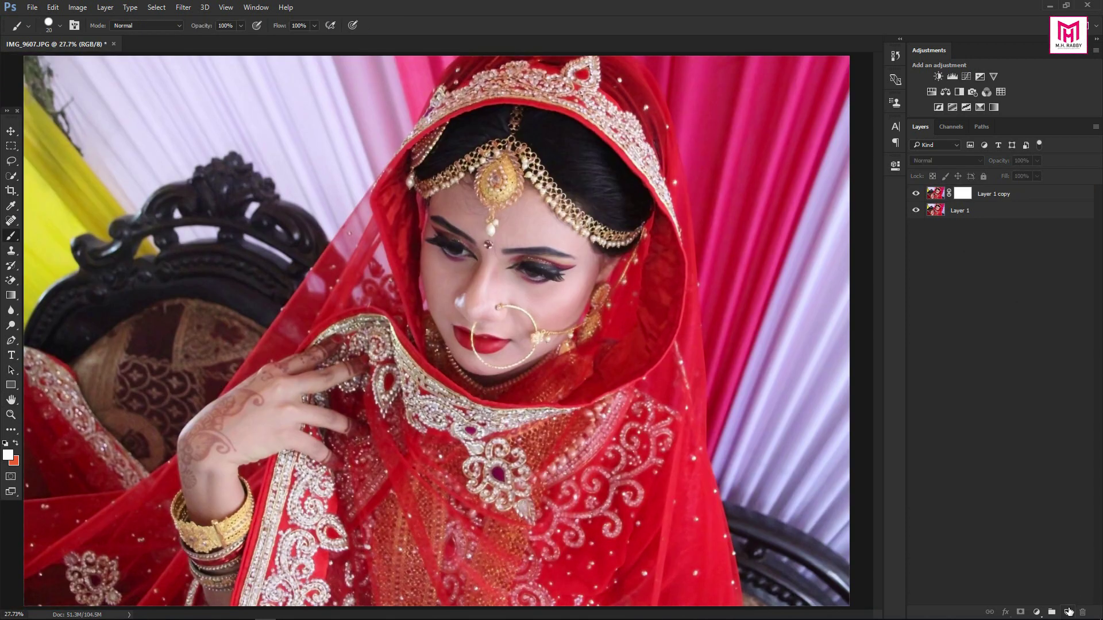
- Add an empty layer above the masked noise-reduced copy and merge all visible layers into it
{"action": "left_click", "coordinate": [1068, 612]}
{"action": "right_click", "coordinate": [987, 197]}
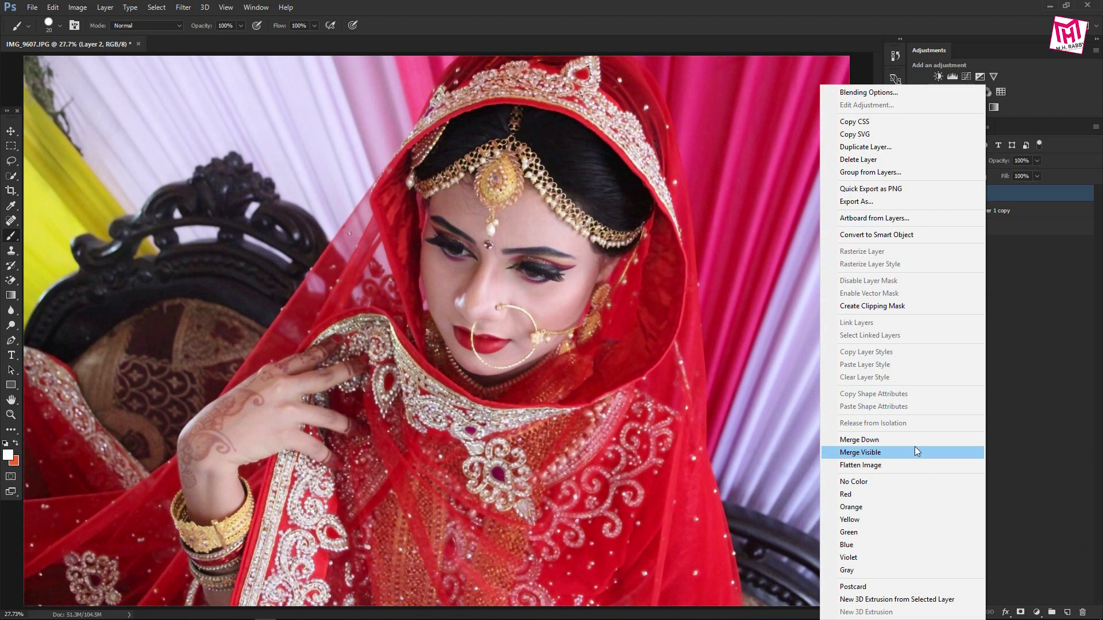
{"action": "left_click", "coordinate": [898, 456]}
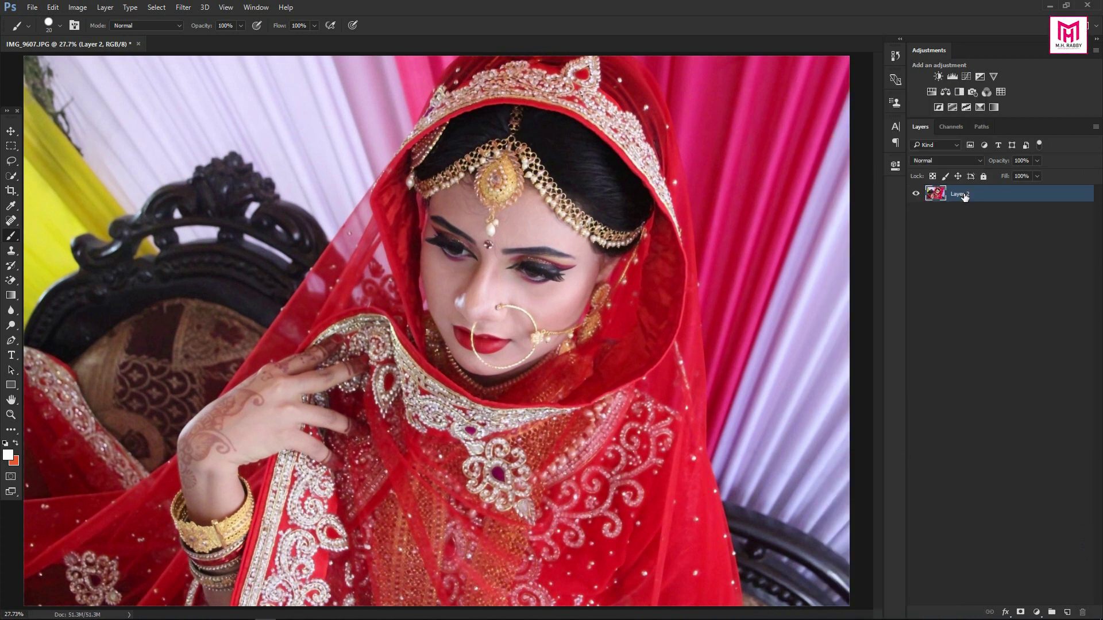
- Open the merged layer in Nik Collection's Color Efex Pro 4 and choose the Dynamic Skin Softener filter
{"action": "scroll", "coordinate": [115, 212], "scroll_direction": "up", "scroll_amount": 1}
{"action": "left_click", "coordinate": [193, 7]}
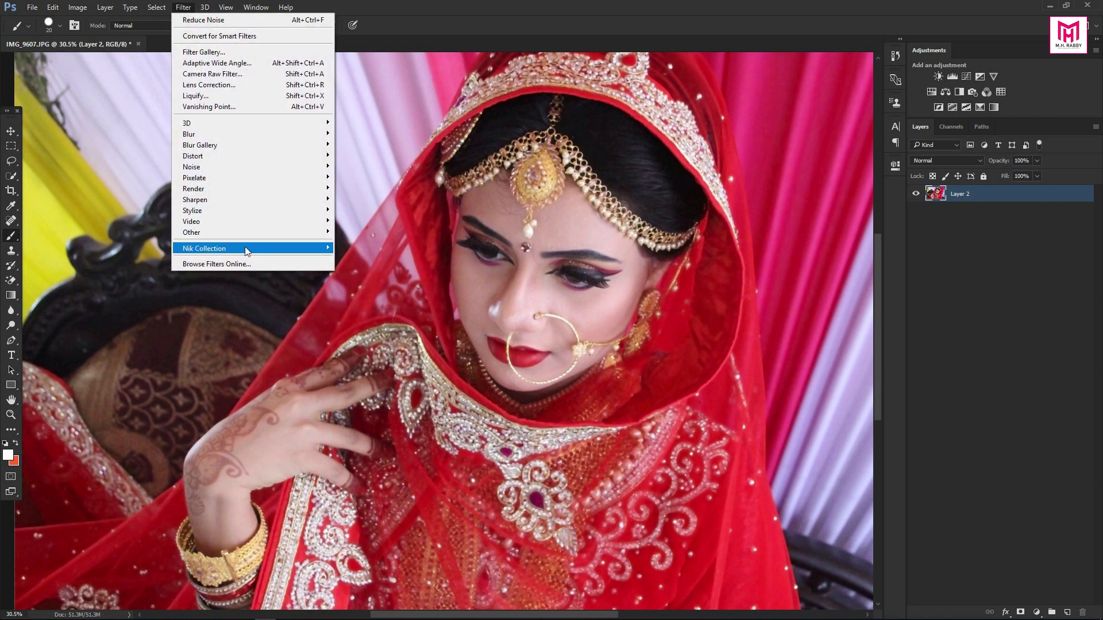
{"action": "mouse_move", "coordinate": [270, 248]}
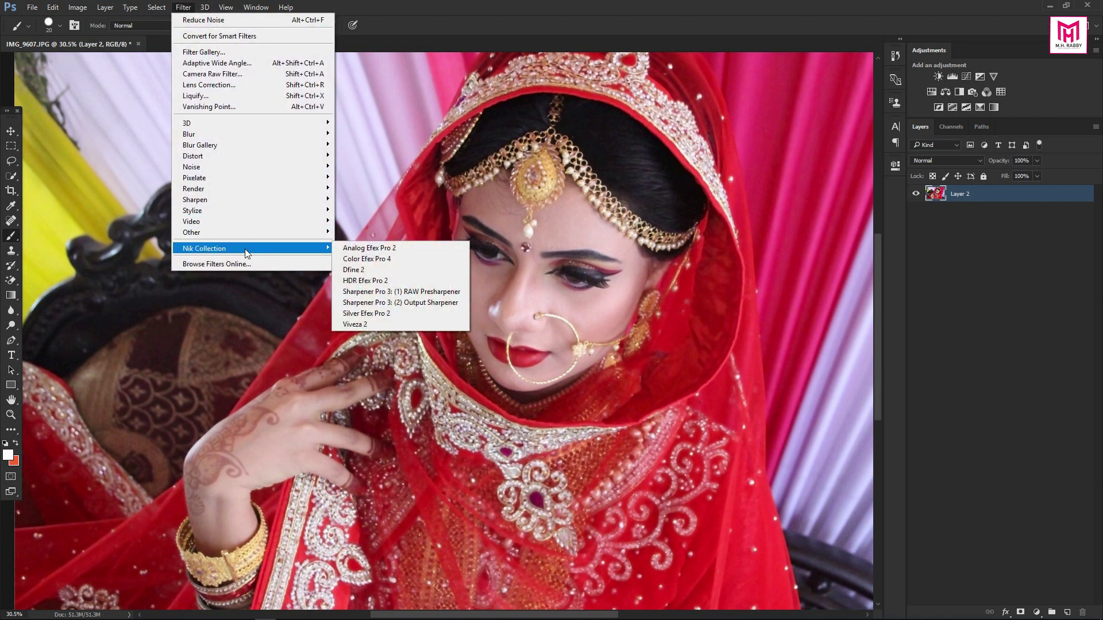
{"action": "left_click", "coordinate": [378, 259]}
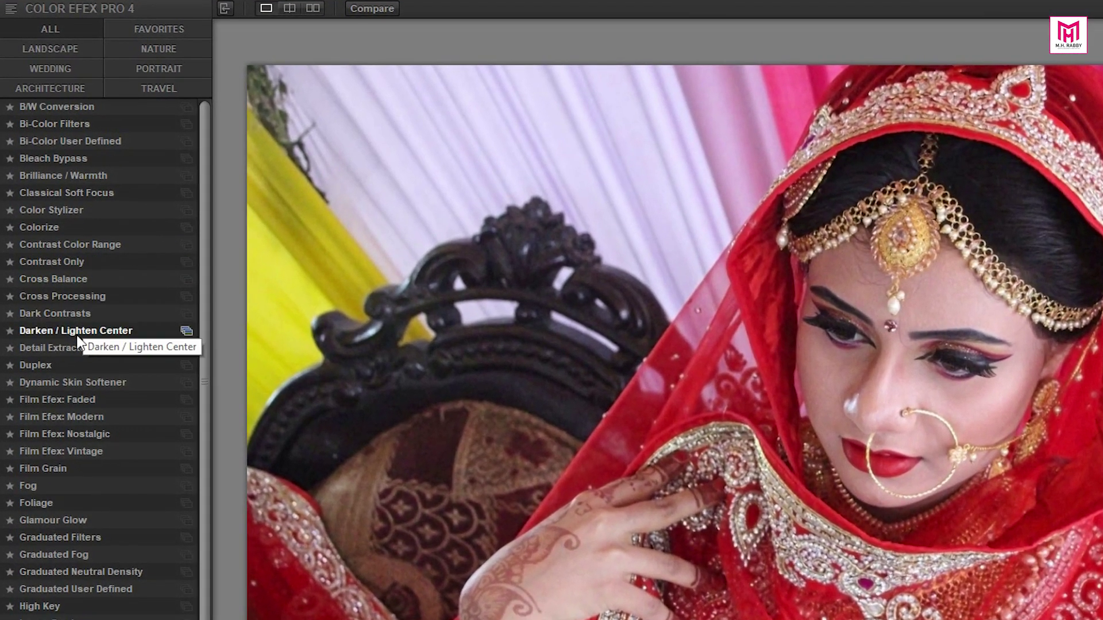
{"action": "left_click", "coordinate": [85, 383]}
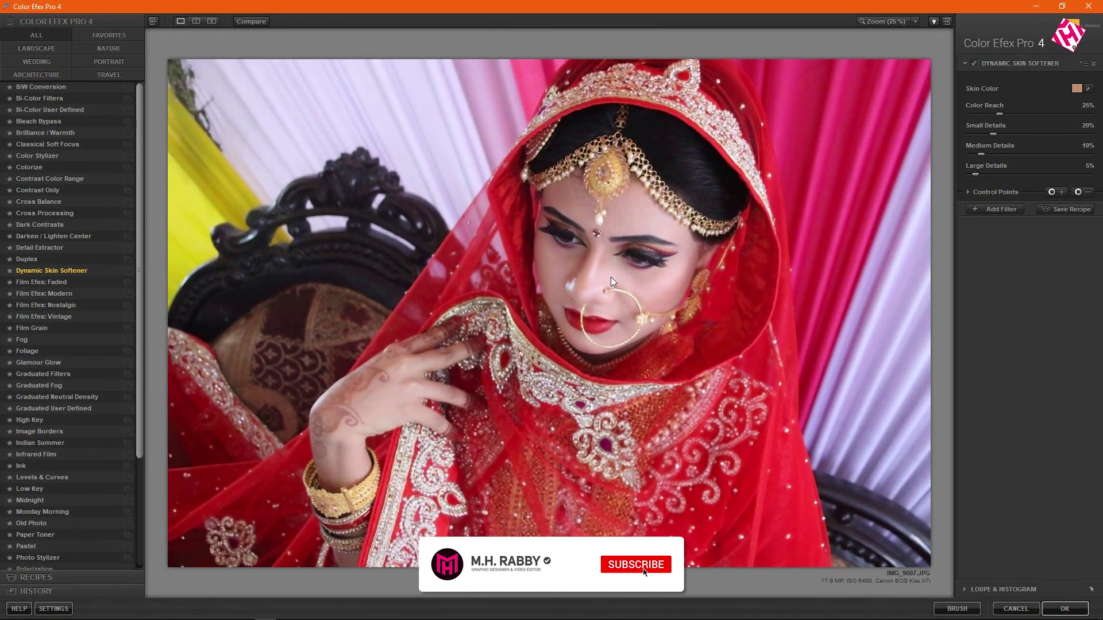
- Apply the skin softener with the bride's skin color, Color Reach 22%, Small Details 6%, Medium Details 5% and Large Details 27%
{"action": "left_click", "coordinate": [624, 282]}
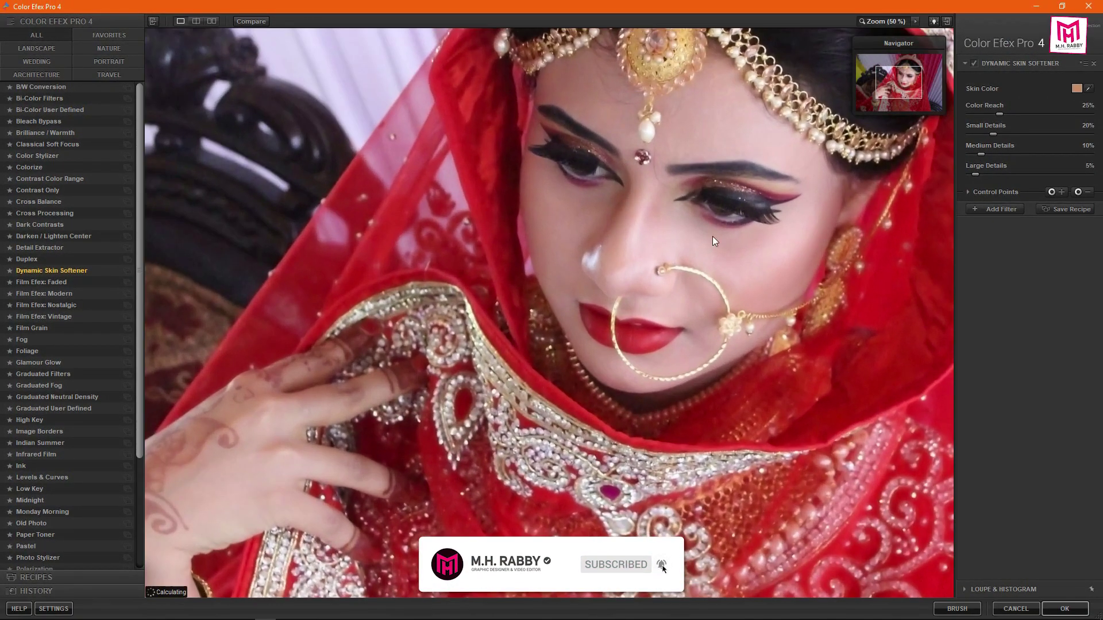
{"action": "left_click_drag", "start_coordinate": [915, 90], "coordinate": [917, 84]}
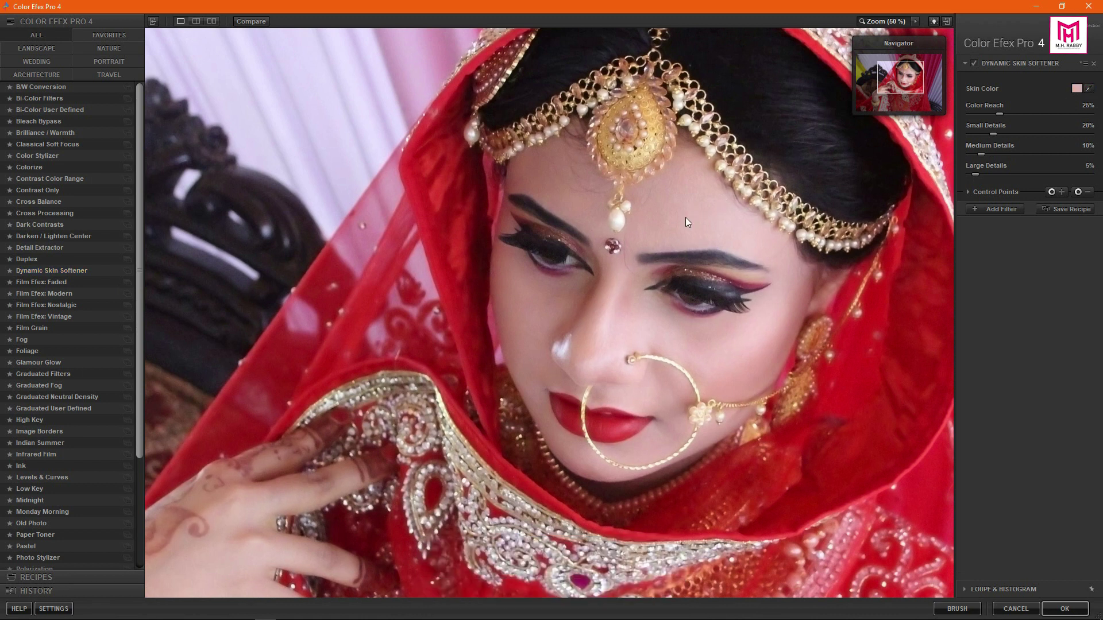
{"action": "left_click_drag", "start_coordinate": [887, 92], "coordinate": [912, 84]}
{"action": "key", "text": "ctrl+plus"}
{"action": "left_click", "coordinate": [996, 154]}
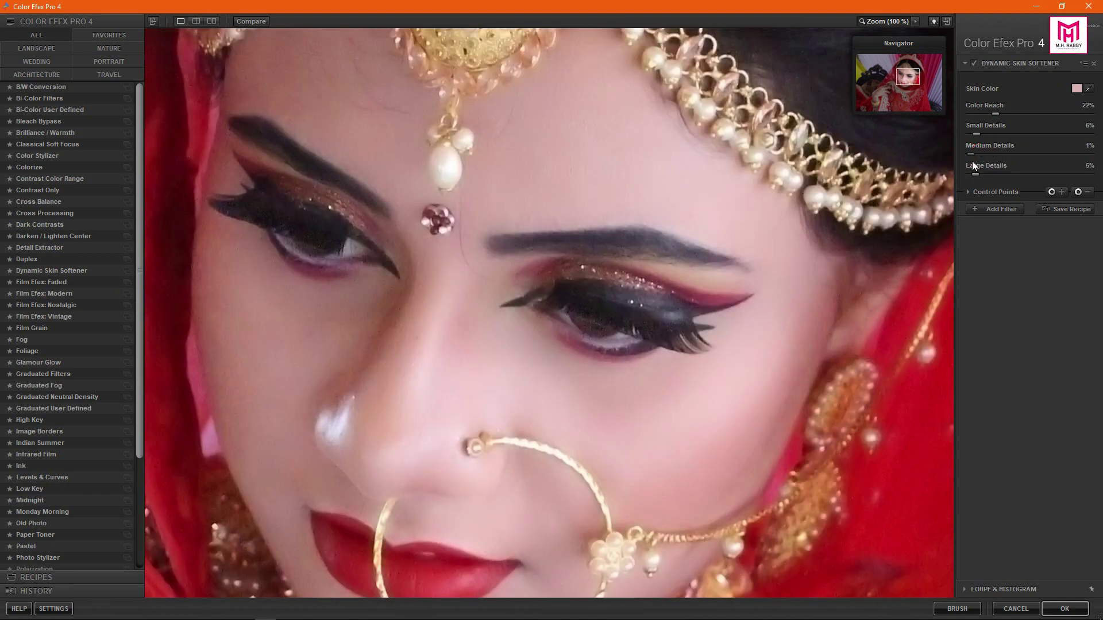
{"action": "left_click", "coordinate": [632, 352]}
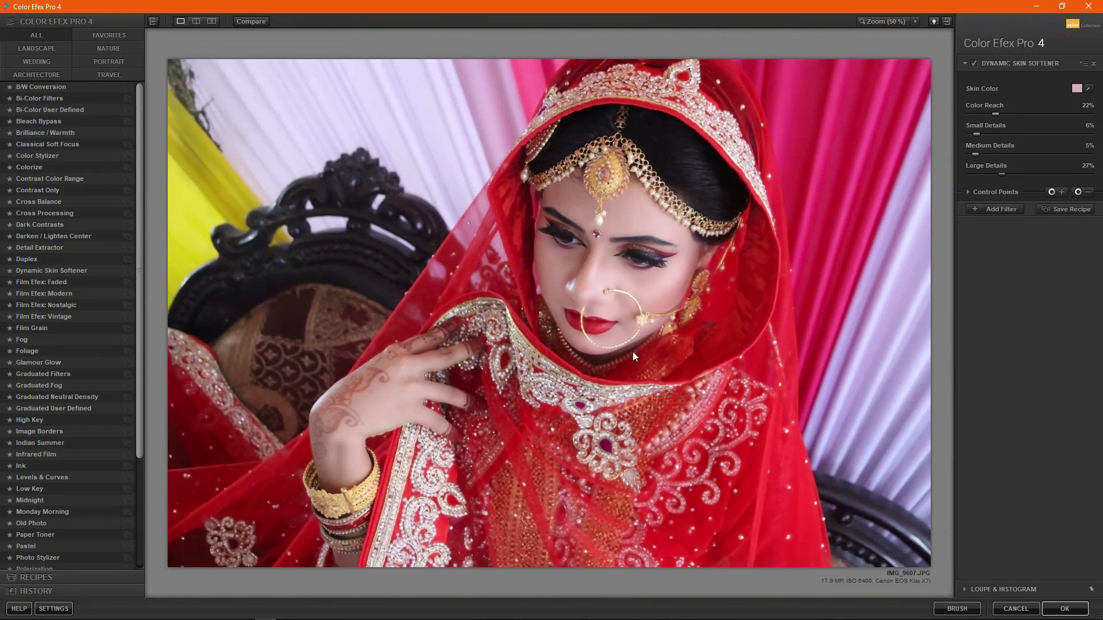
{"action": "left_click", "coordinate": [1064, 609]}
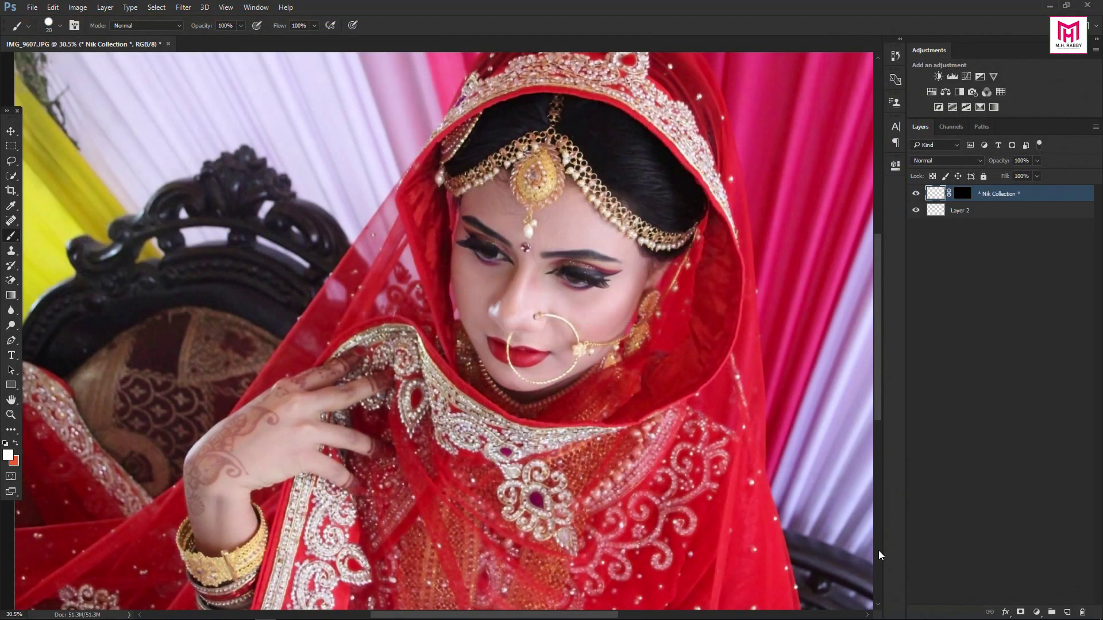
- Compare the face with and without the Dynamic Skin Softener layer
{"action": "scroll", "coordinate": [562, 311], "scroll_direction": "up", "scroll_amount": 5}
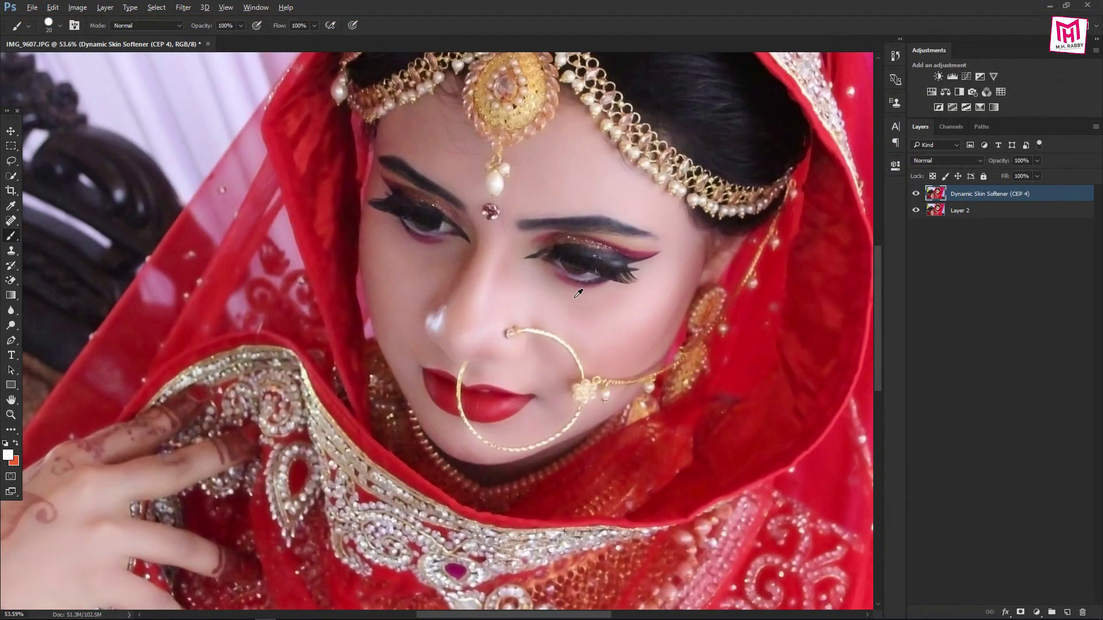
{"action": "left_click", "coordinate": [916, 195]}
{"action": "left_click", "coordinate": [915, 194]}
{"action": "left_click", "coordinate": [915, 195]}
{"action": "left_click", "coordinate": [915, 194]}
{"action": "left_click", "coordinate": [916, 194]}
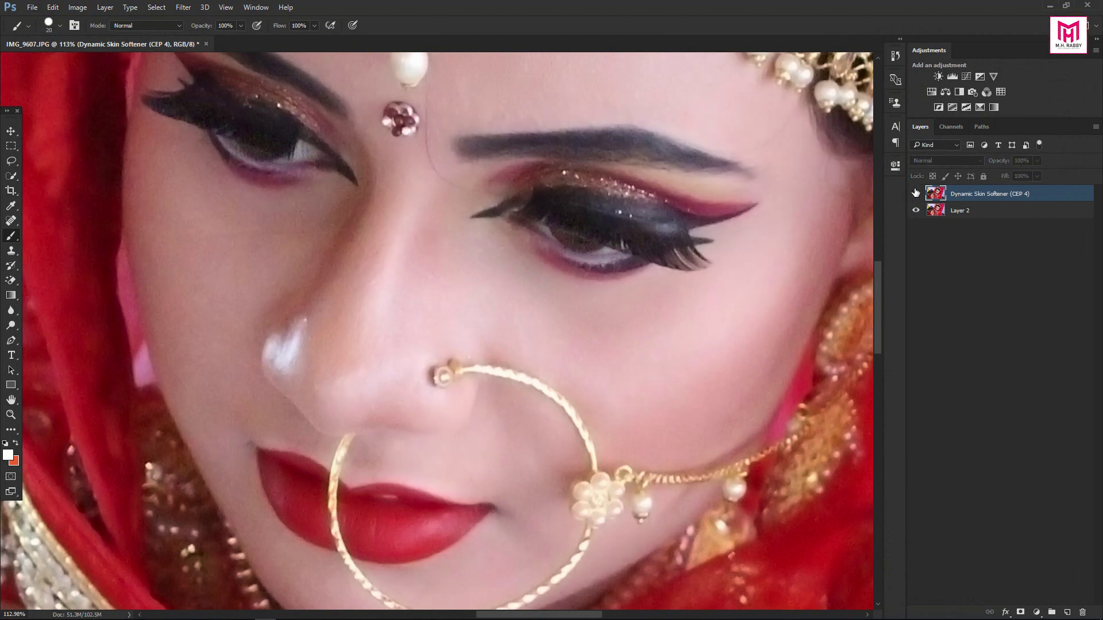
{"action": "left_click", "coordinate": [915, 194]}
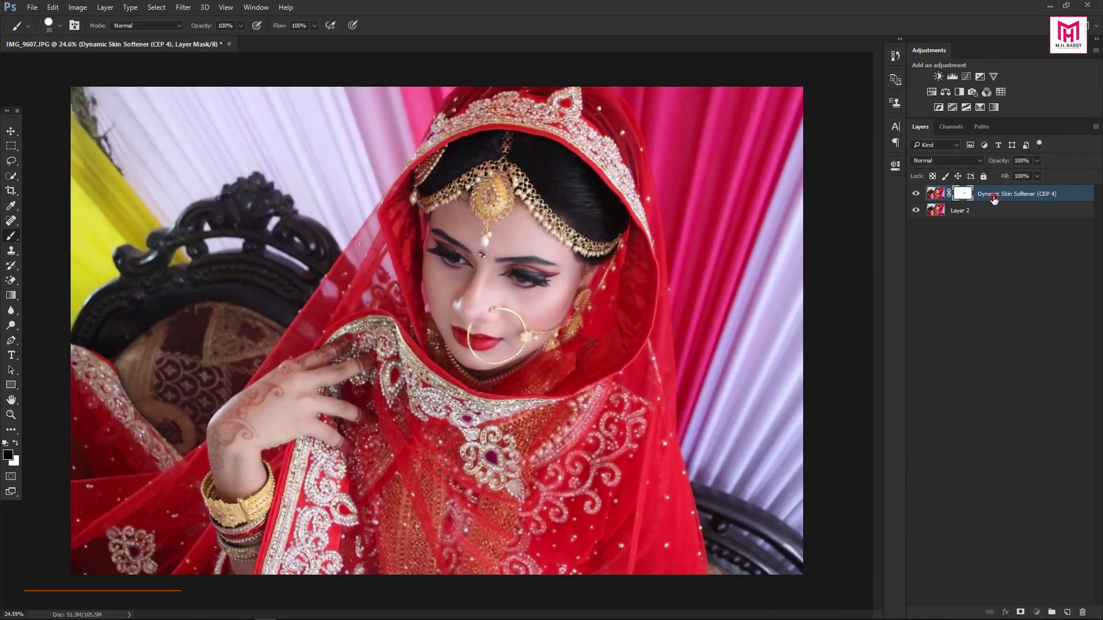
- Stamp all visible layers into a new top layer and open it in the Camera Raw Filter
{"action": "key", "text": "ctrl+shift+alt+e"}
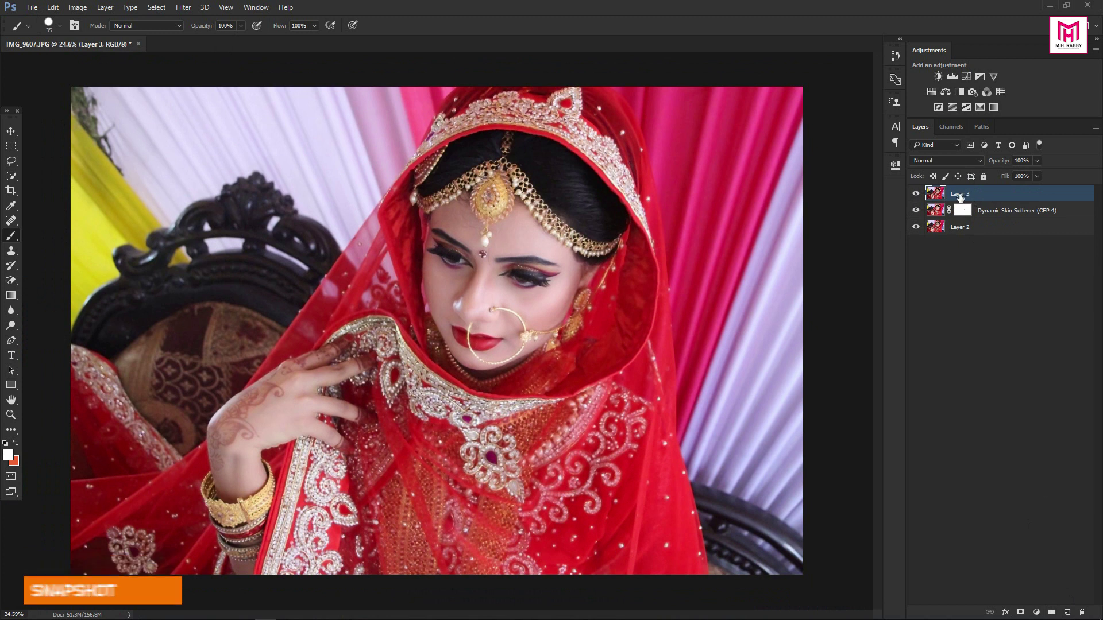
{"action": "left_click", "coordinate": [184, 7]}
{"action": "left_click", "coordinate": [208, 79]}
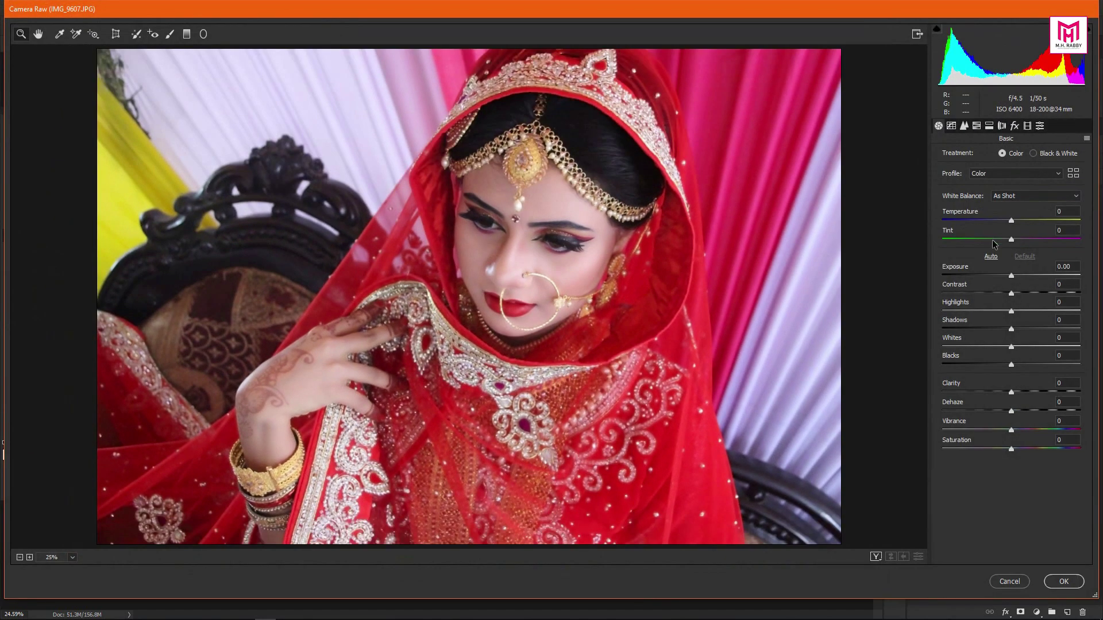
- Set the basic adjustments to Vibrance +28, Temperature +3, Tint +10, Contrast +20, Highlights +28 and Shadows -8
{"action": "mouse_move", "coordinate": [1012, 434]}
{"action": "left_mouse_down"}
{"action": "mouse_move", "coordinate": [1040, 436]}
{"action": "mouse_move", "coordinate": [1029, 434]}
{"action": "left_mouse_up"}
{"action": "left_click_drag", "start_coordinate": [1012, 223], "coordinate": [1014, 224]}
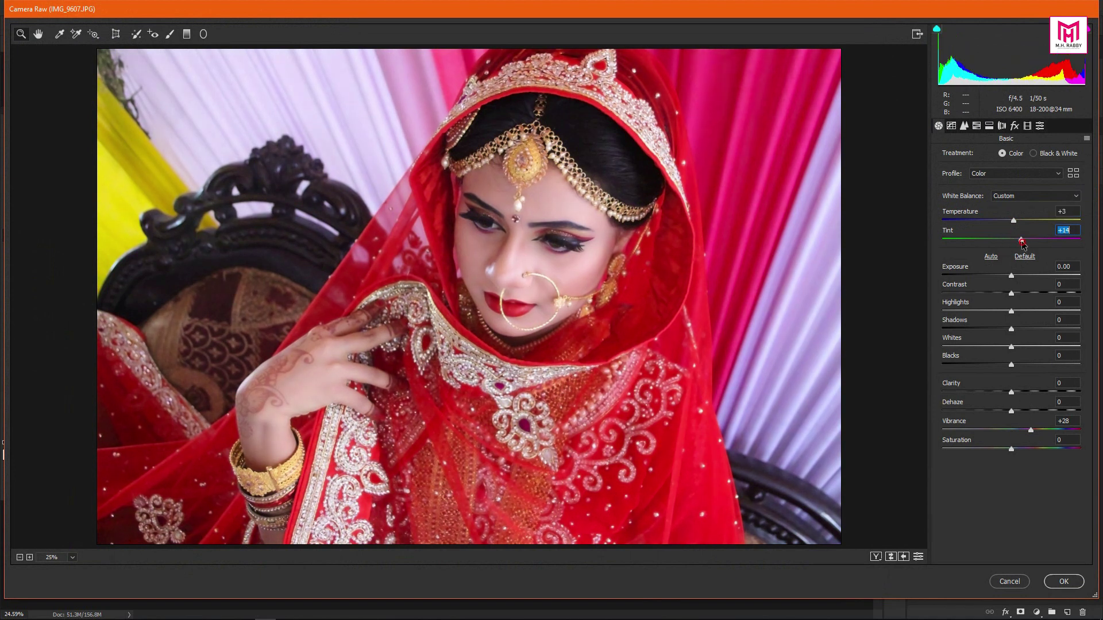
{"action": "mouse_move", "coordinate": [1012, 241]}
{"action": "left_mouse_down"}
{"action": "mouse_move", "coordinate": [1001, 243]}
{"action": "mouse_move", "coordinate": [1019, 241]}
{"action": "left_mouse_up"}
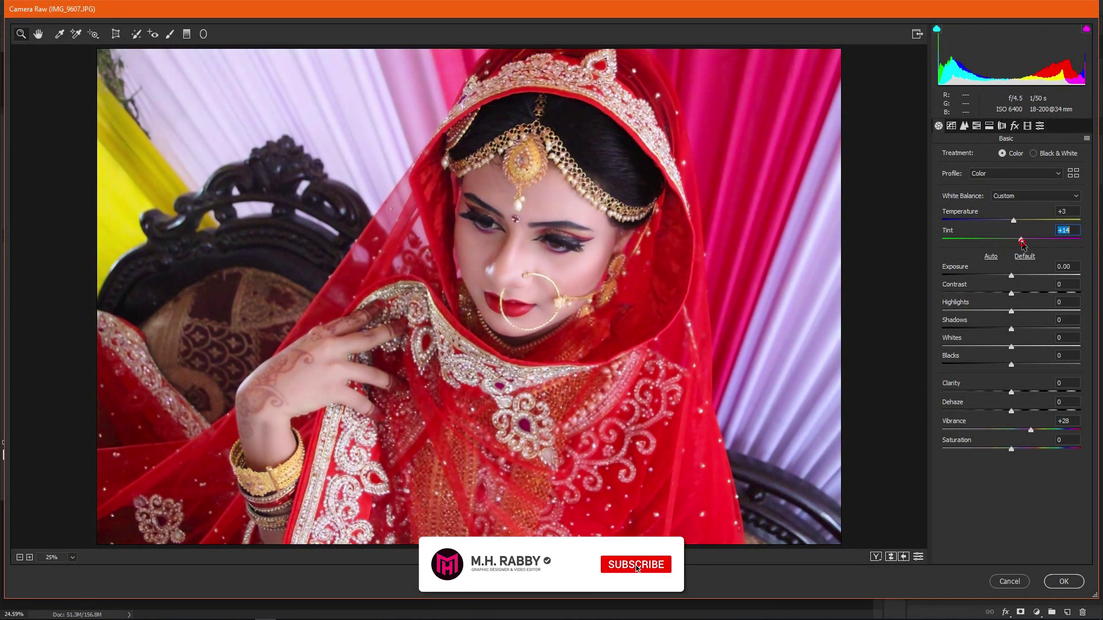
{"action": "left_click_drag", "start_coordinate": [1012, 293], "coordinate": [1001, 333]}
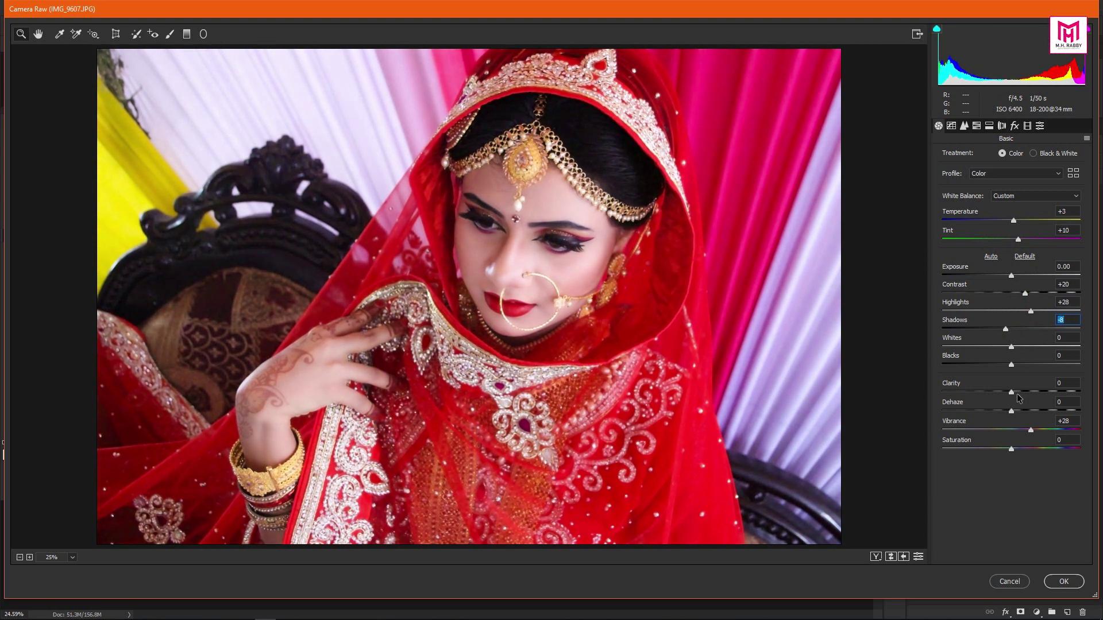
- Set the Blue Primary Hue to -5 in the camera calibration and apply the Camera Raw adjustments
{"action": "left_click", "coordinate": [1027, 125]}
{"action": "left_click_drag", "start_coordinate": [1012, 344], "coordinate": [1004, 342]}
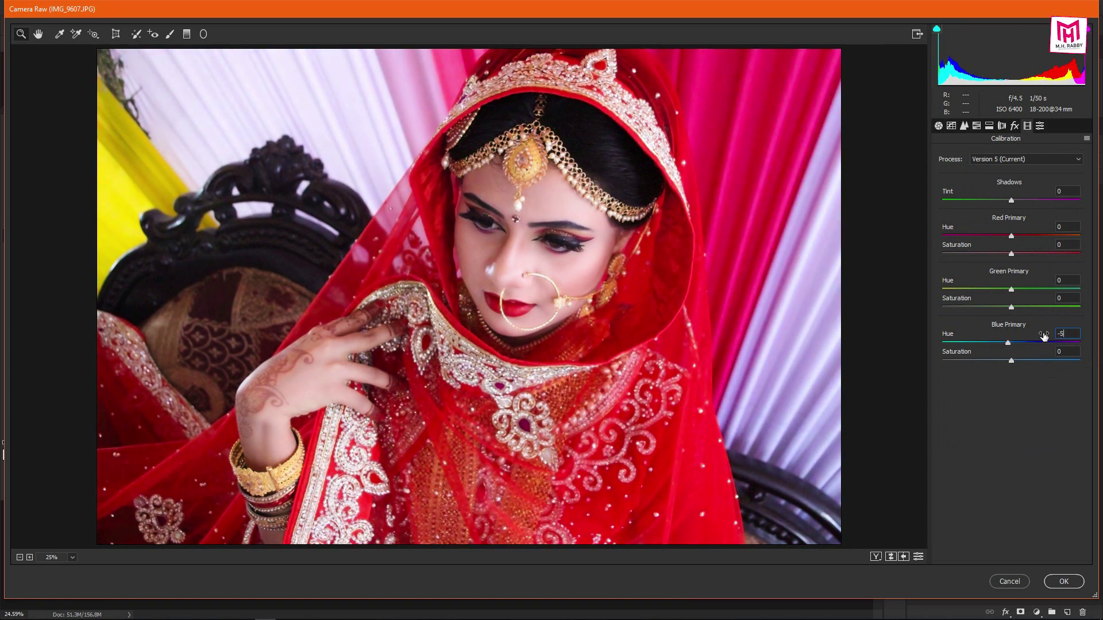
{"action": "left_click", "coordinate": [1063, 581]}
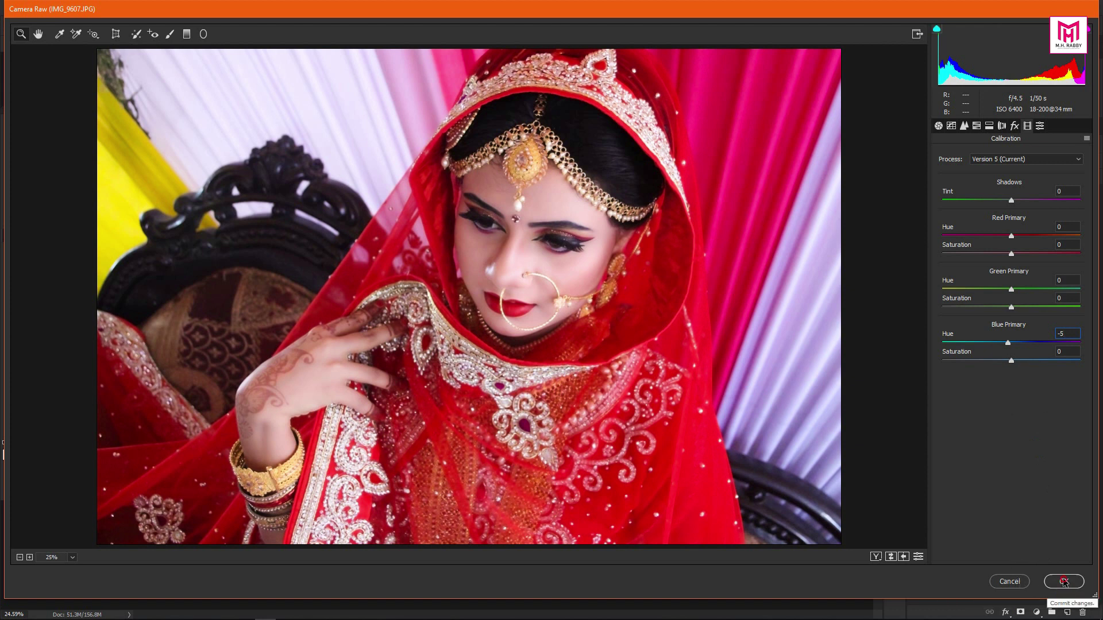
- Compare the portrait with and without the Camera Raw adjustment layer and inspect the face up close
{"action": "left_click", "coordinate": [915, 194]}
{"action": "left_click", "coordinate": [916, 194]}
{"action": "left_click", "coordinate": [916, 194]}
{"action": "left_click", "coordinate": [916, 194]}
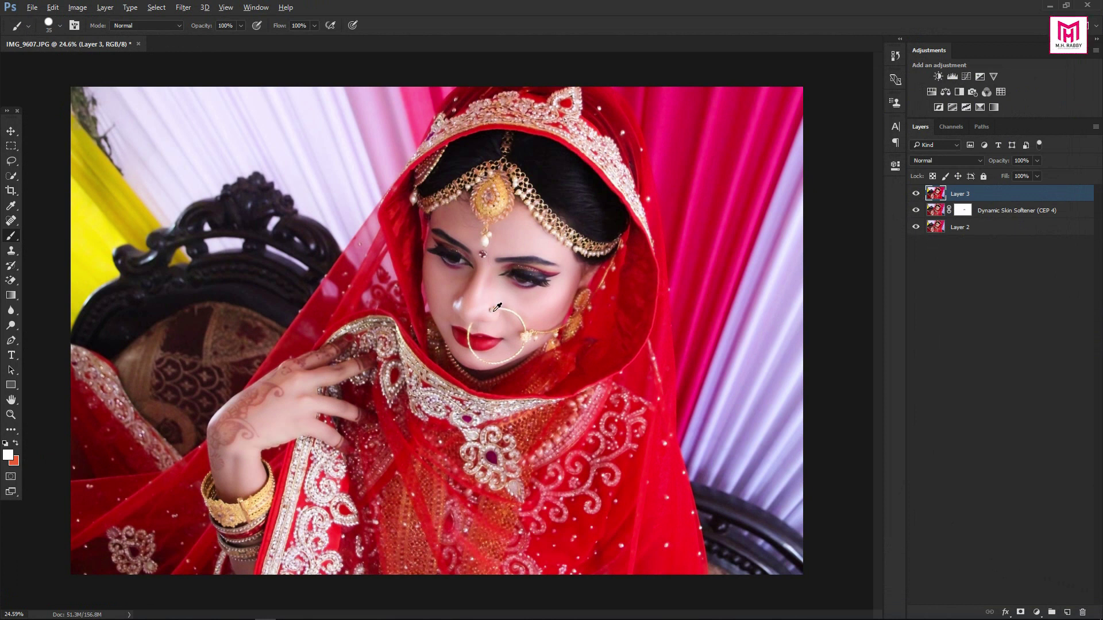
{"action": "scroll", "coordinate": [497, 308], "scroll_direction": "up", "scroll_amount": 4}
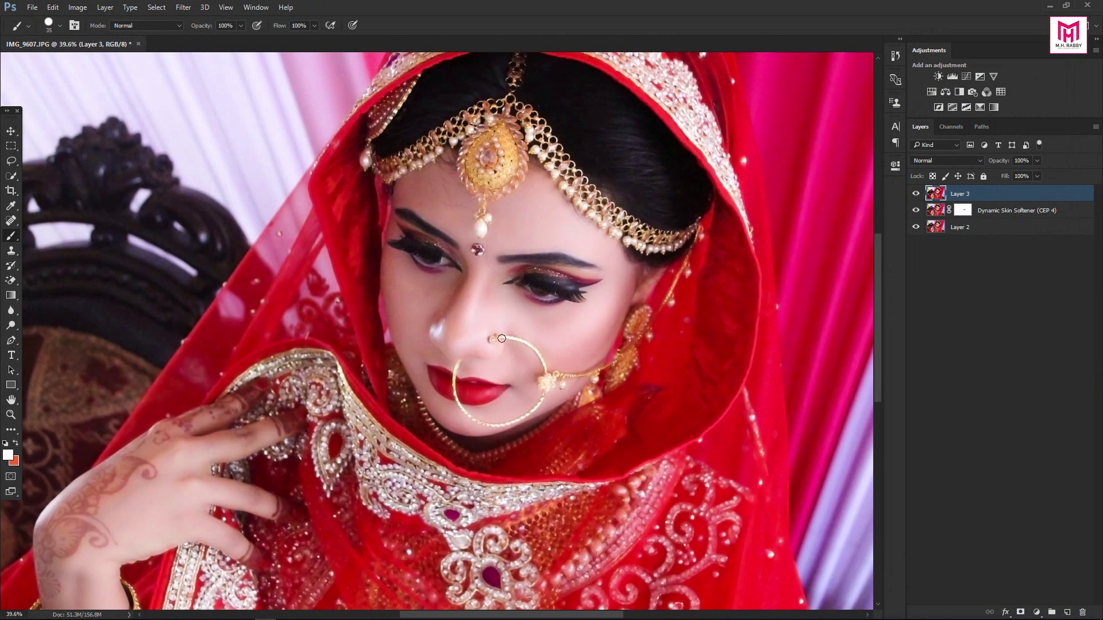
{"action": "scroll", "coordinate": [501, 338], "scroll_direction": "down", "scroll_amount": 3}
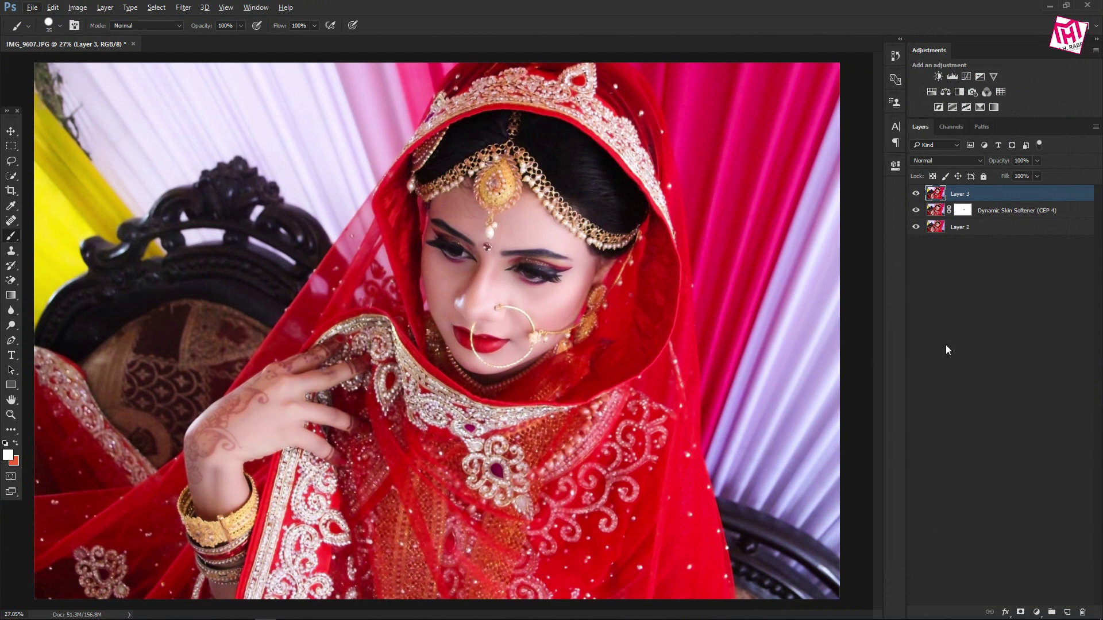
- Place the golden light-leak image over the portrait and flip it horizontally
{"action": "left_click", "coordinate": [953, 322]}
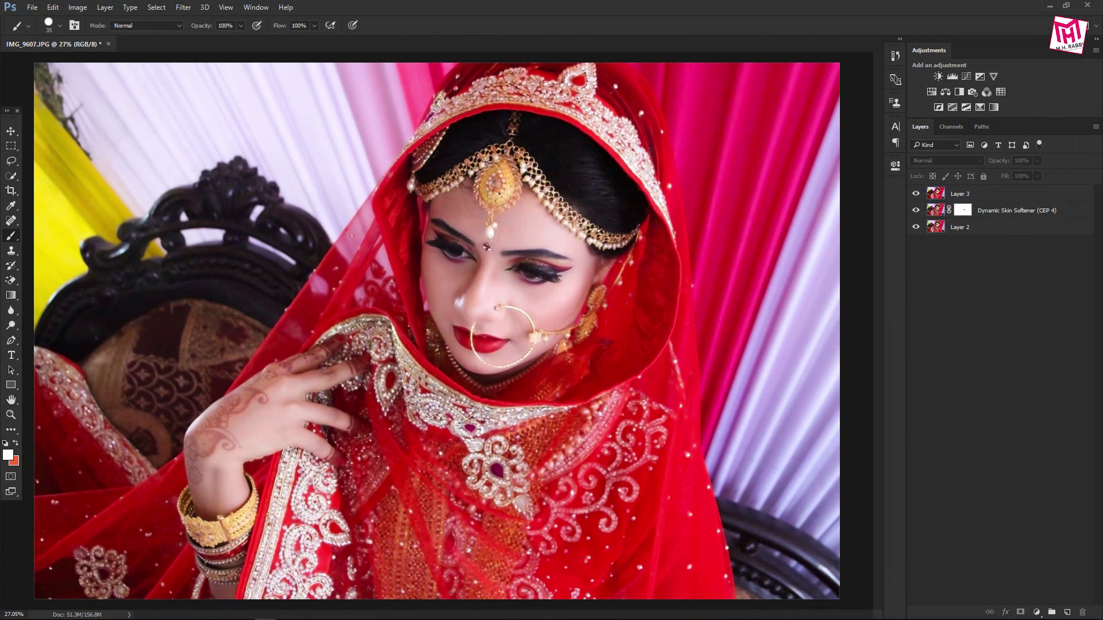
{"action": "left_click_drag", "start_coordinate": [217, 292], "coordinate": [345, 319]}
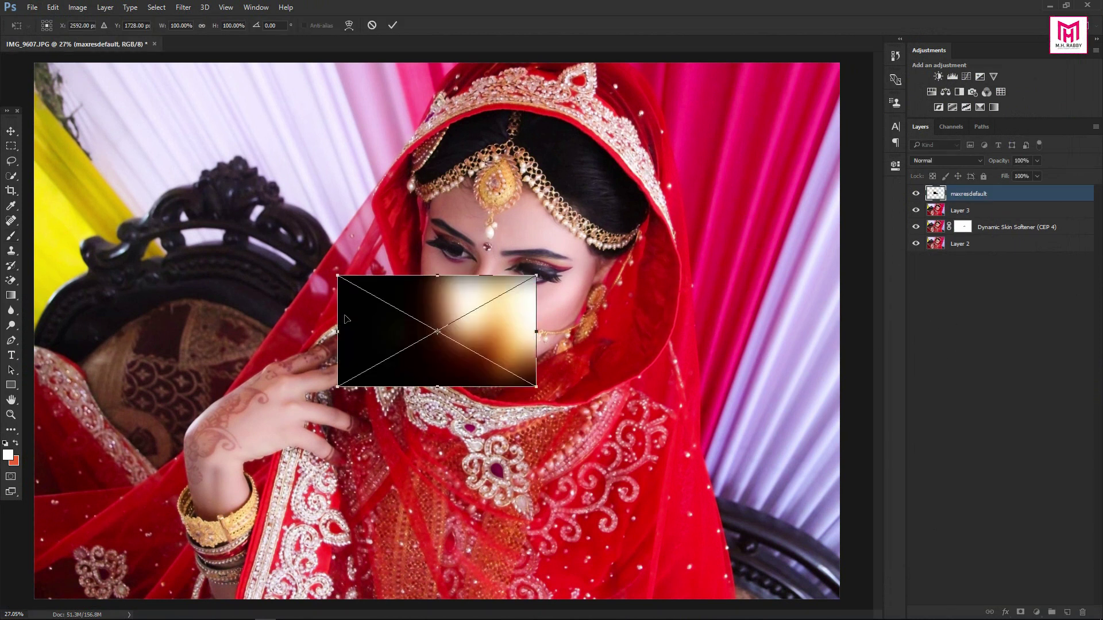
{"action": "right_click", "coordinate": [466, 333]}
{"action": "left_click", "coordinate": [505, 491]}
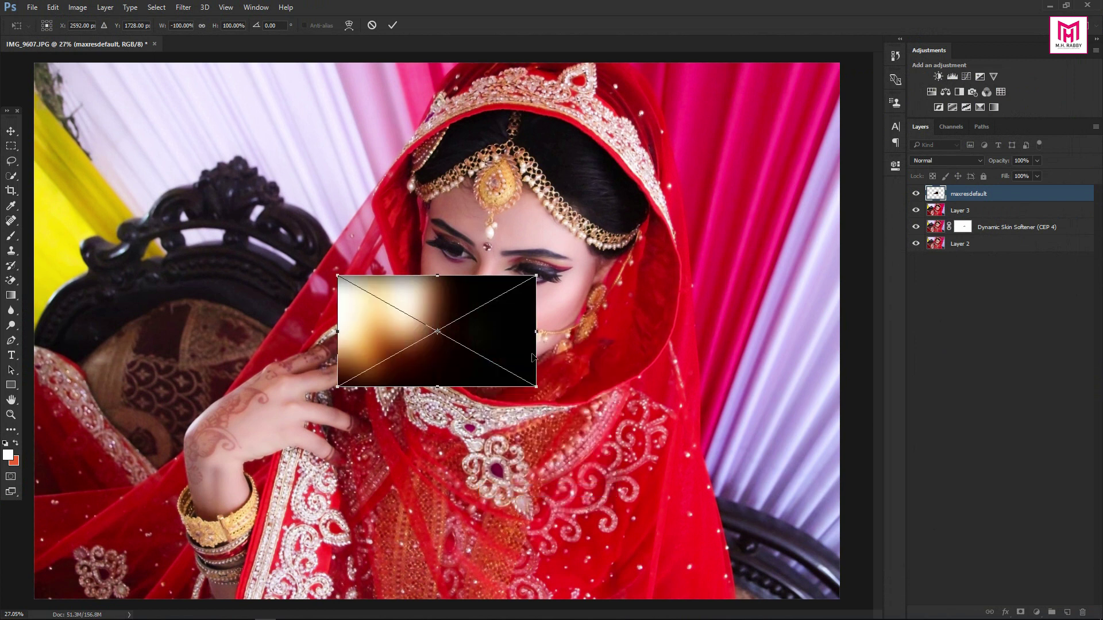
- Enlarge the golden light image to cover the photo and set its blend mode to Screen, keeping the glow beside the bride
{"action": "left_click_drag", "start_coordinate": [536, 277], "coordinate": [931, 56]}
{"action": "left_click", "coordinate": [946, 160]}
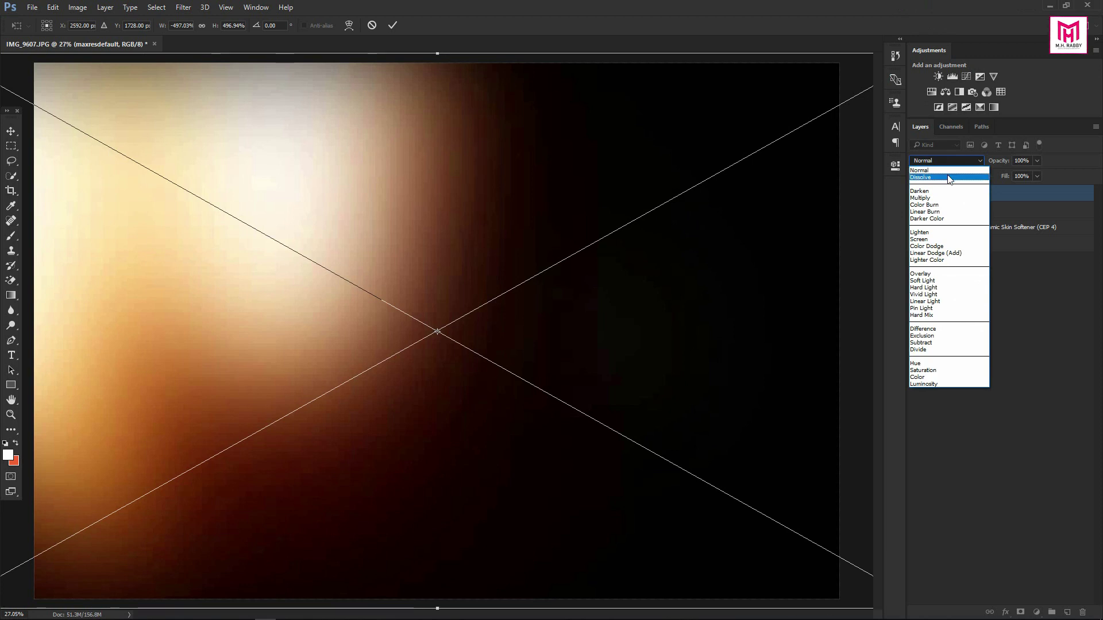
{"action": "left_click", "coordinate": [952, 244]}
{"action": "scroll", "coordinate": [753, 419], "scroll_direction": "down", "scroll_amount": 2}
{"action": "left_click_drag", "start_coordinate": [804, 402], "coordinate": [566, 520]}
{"action": "key", "text": "Return"}
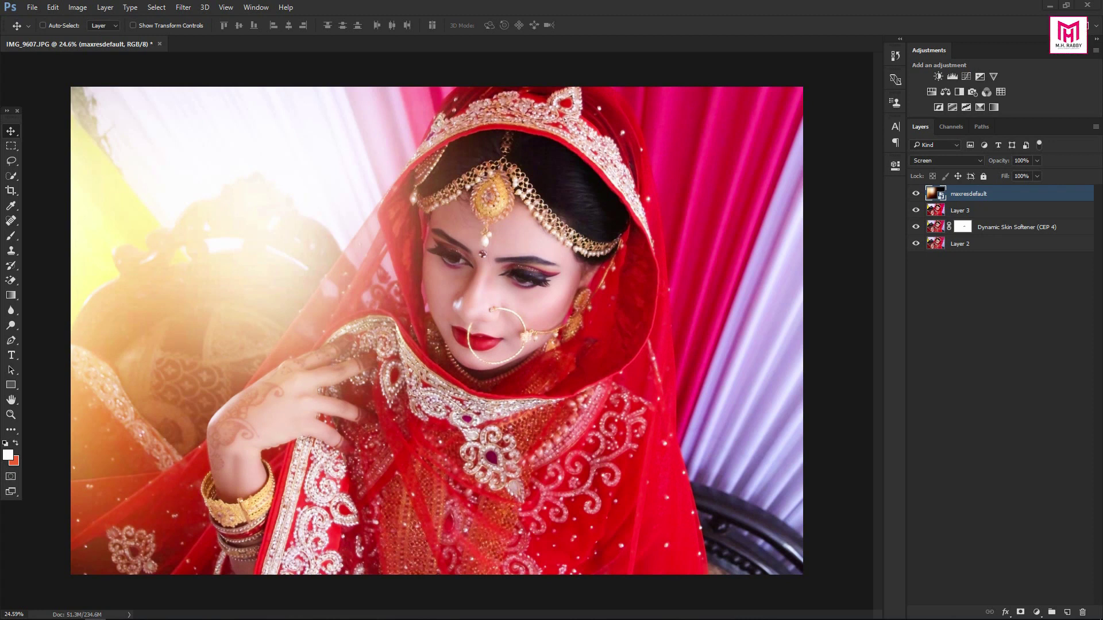
- Place the red light-leak image as a new top layer, enlarge it to about 477% and set its blend mode to Screen
{"action": "key", "text": "ctrl+v"}
{"action": "key", "text": "ctrl+t"}
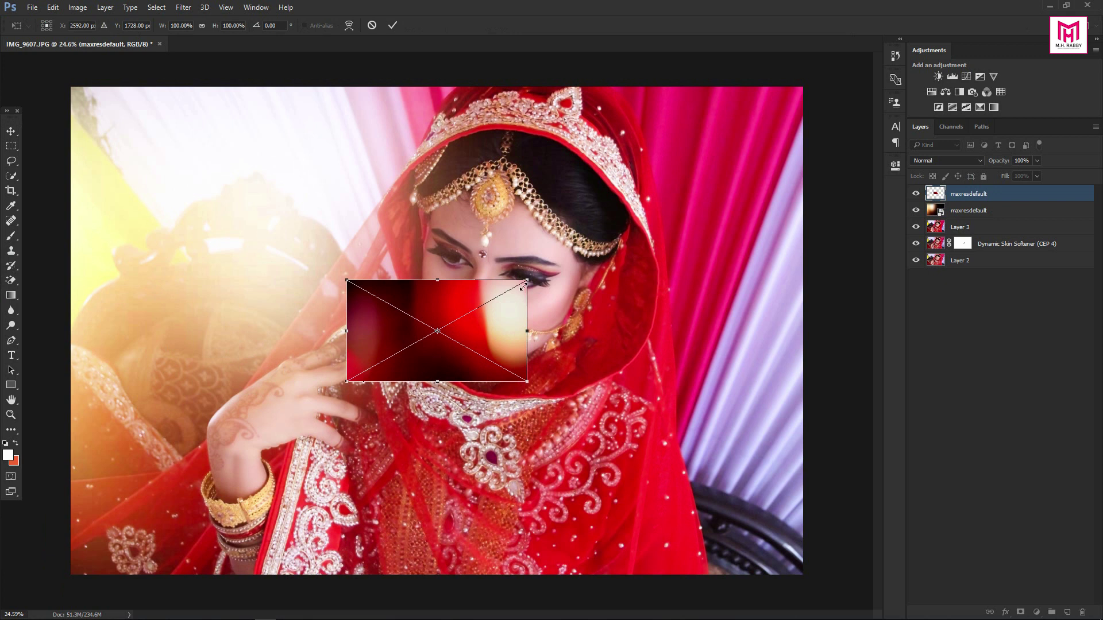
{"action": "left_click_drag", "start_coordinate": [524, 278], "coordinate": [849, 49]}
{"action": "key", "text": "Return"}
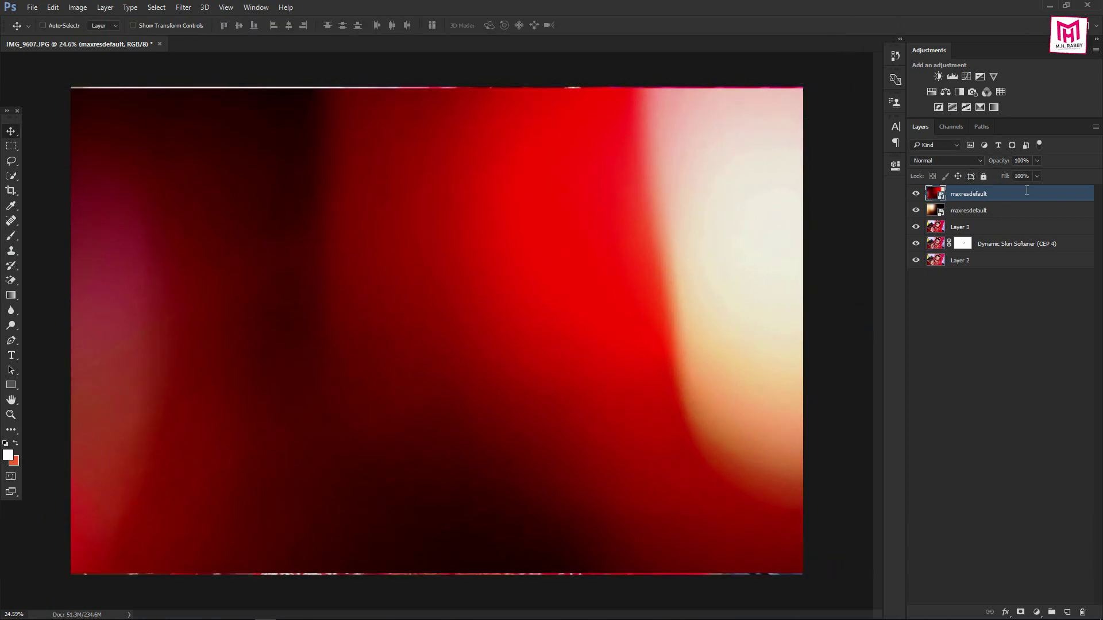
{"action": "left_click", "coordinate": [946, 161]}
{"action": "left_click", "coordinate": [939, 239]}
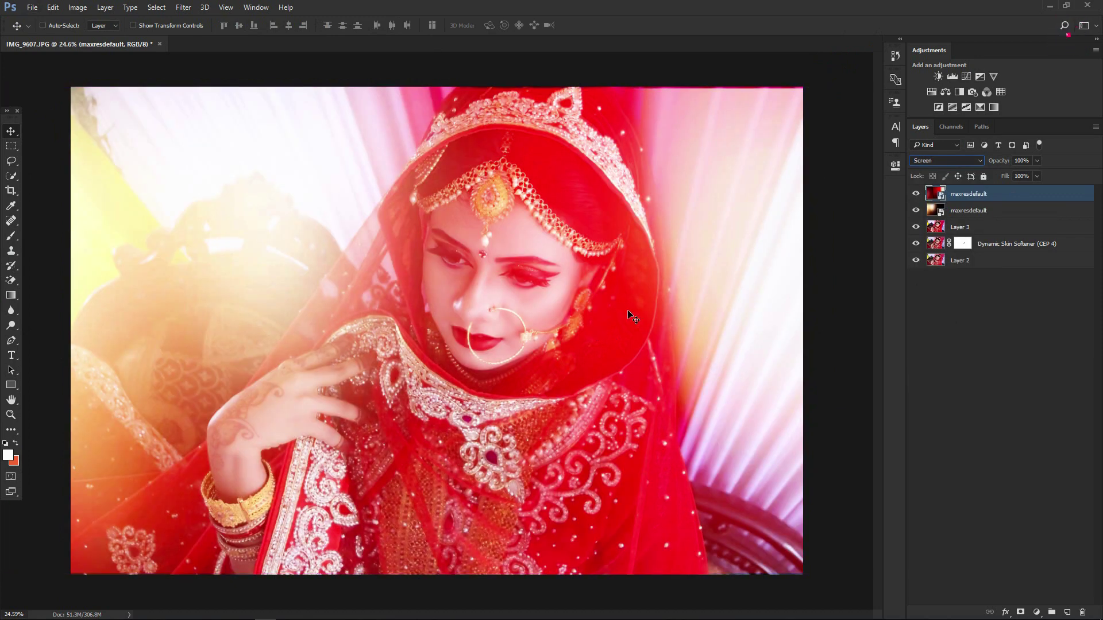
- Enlarge the red light overlay to about 490% so it covers the photo's edges, and adjust its horizontal placement
{"action": "key", "text": "ctrl+t"}
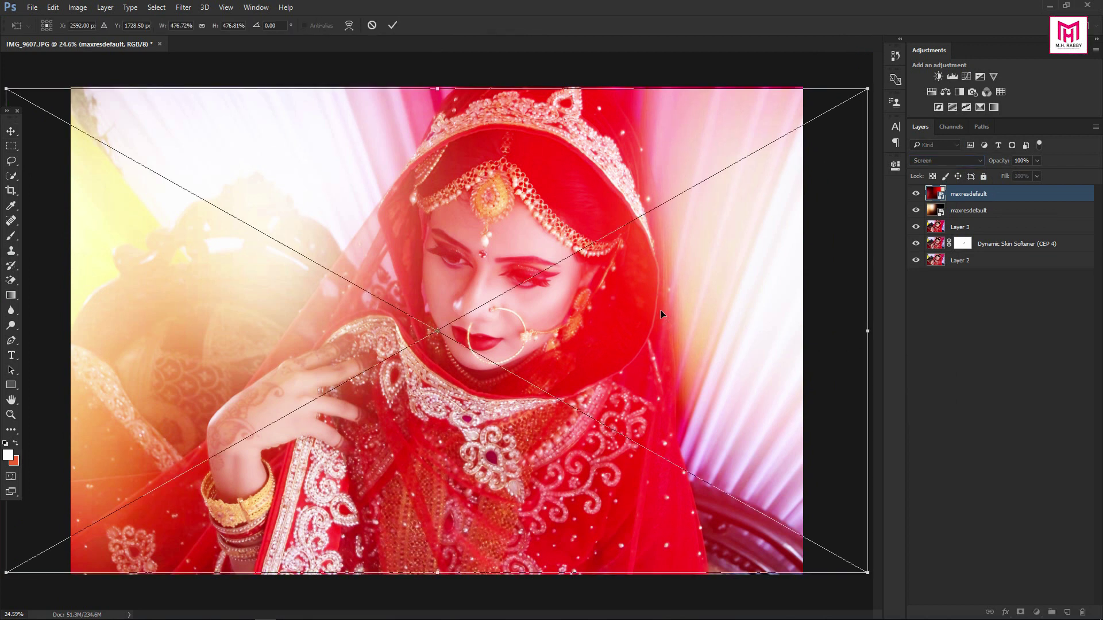
{"action": "left_click_drag", "start_coordinate": [867, 89], "coordinate": [887, 78]}
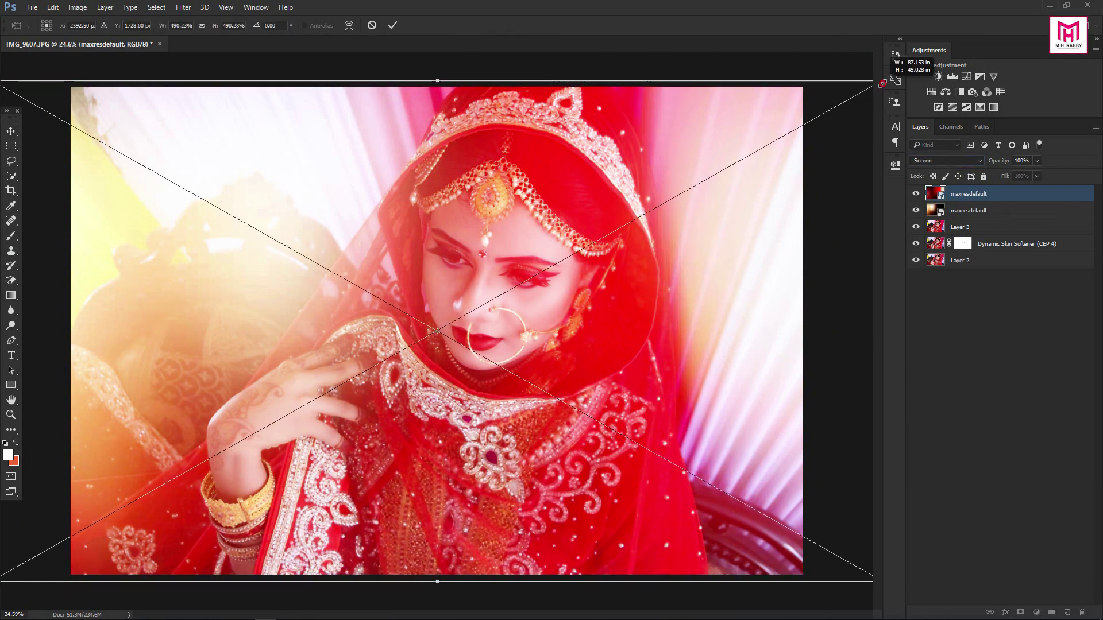
{"action": "left_click_drag", "start_coordinate": [748, 247], "coordinate": [691, 249]}
{"action": "left_click_drag", "start_coordinate": [693, 247], "coordinate": [772, 244]}
{"action": "left_click", "coordinate": [393, 26]}
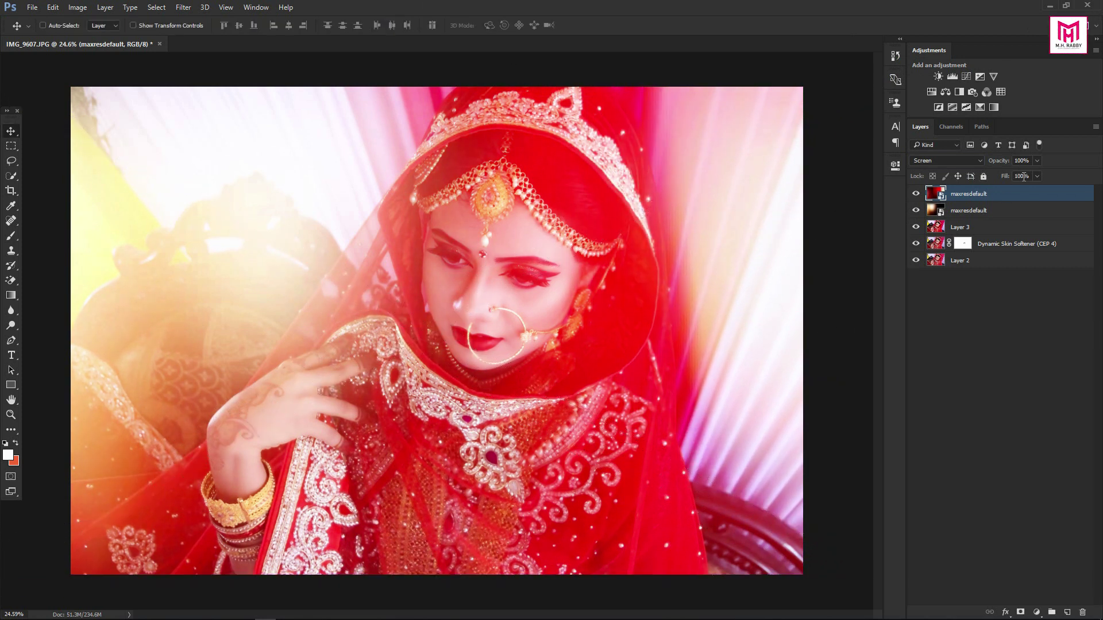
- Reduce the red light overlay's opacity to 15% and the golden light overlay's opacity to about 93%
{"action": "left_click", "coordinate": [916, 194]}
{"action": "left_click", "coordinate": [915, 194]}
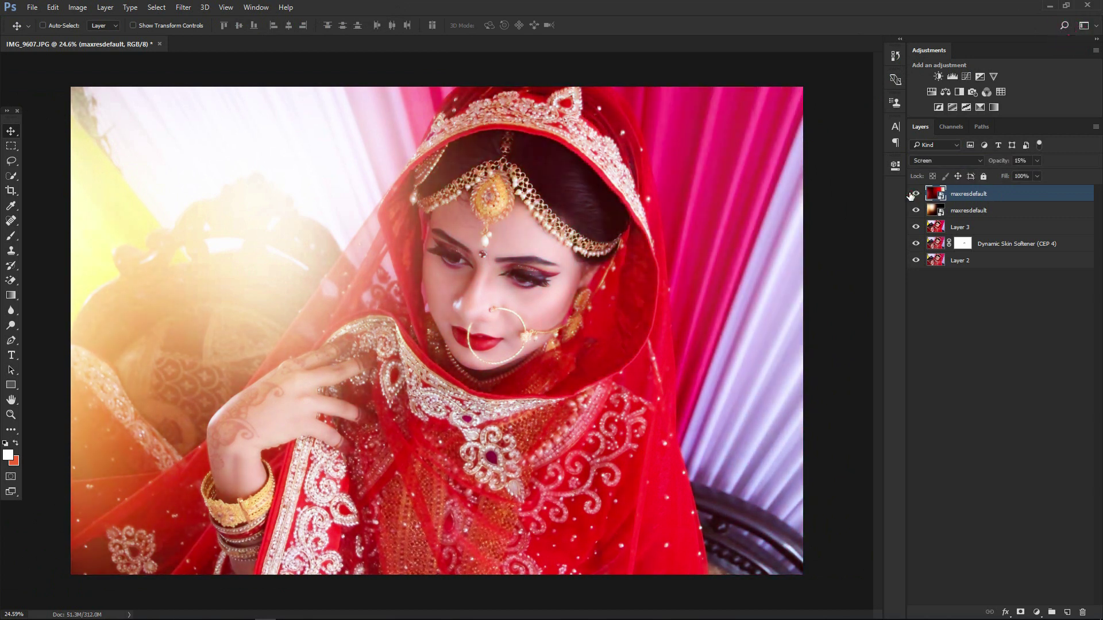
{"action": "left_click", "coordinate": [948, 339]}
{"action": "left_click", "coordinate": [969, 210]}
{"action": "key", "text": "5"}
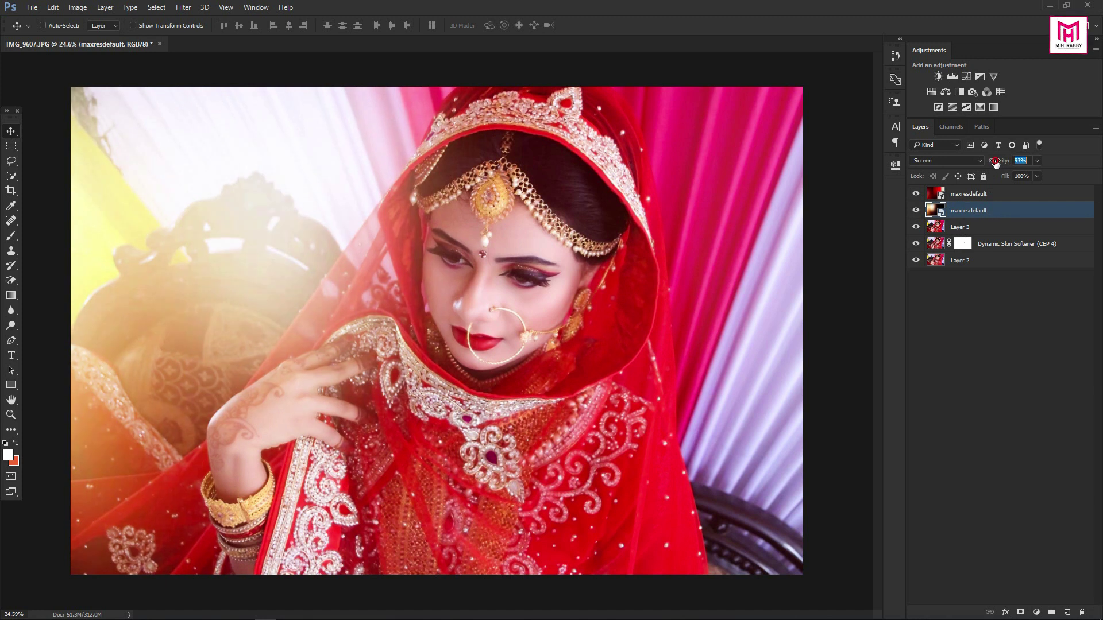
{"action": "left_click", "coordinate": [1016, 420]}
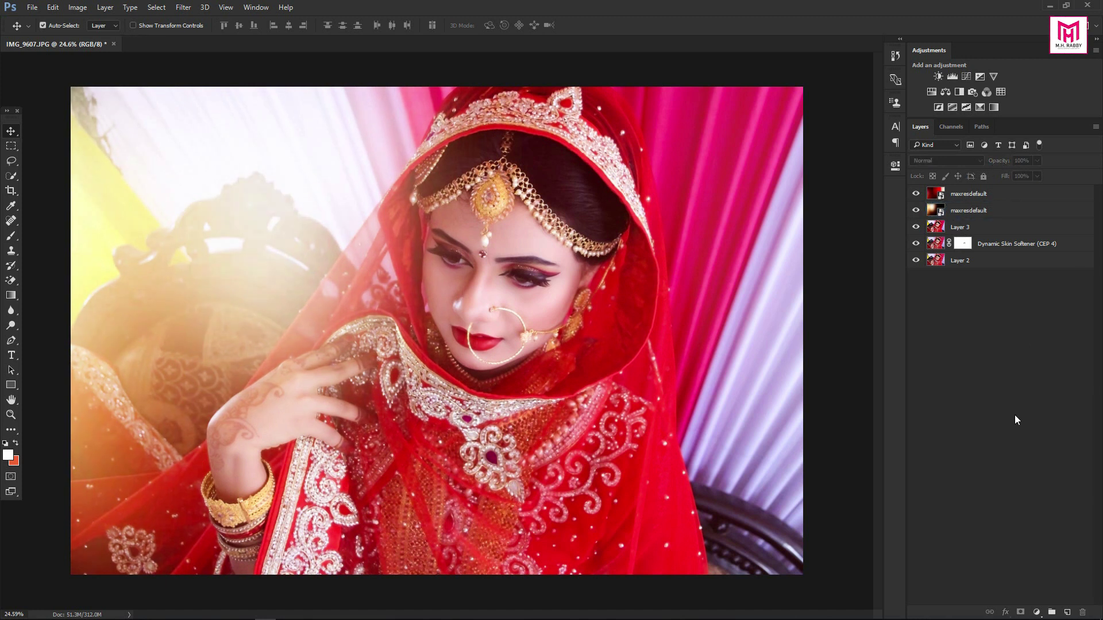
- Stamp all visible layers into a new top layer and open it in the Tilt-Shift blur
{"action": "key", "text": "ctrl+shift+alt+e"}
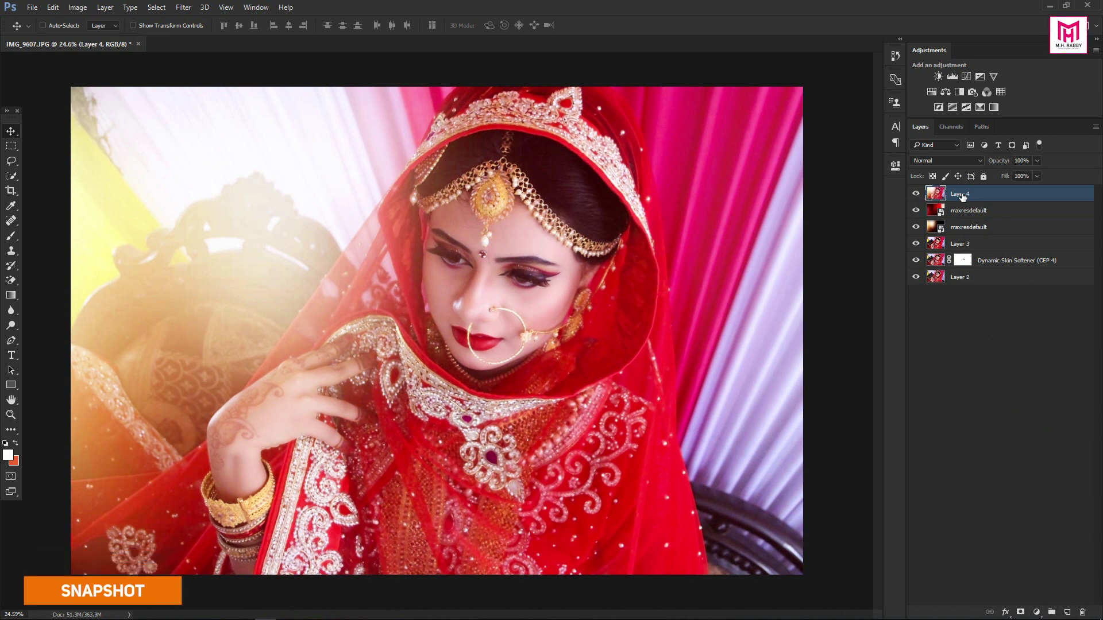
{"action": "left_click", "coordinate": [181, 8]}
{"action": "mouse_move", "coordinate": [204, 148]}
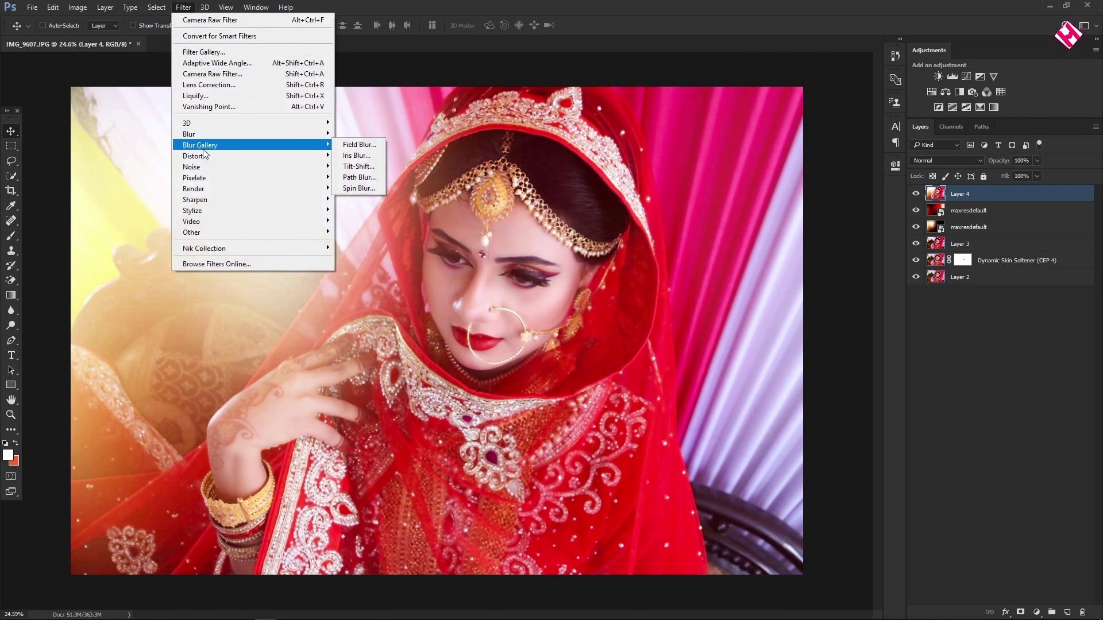
{"action": "left_click", "coordinate": [359, 167]}
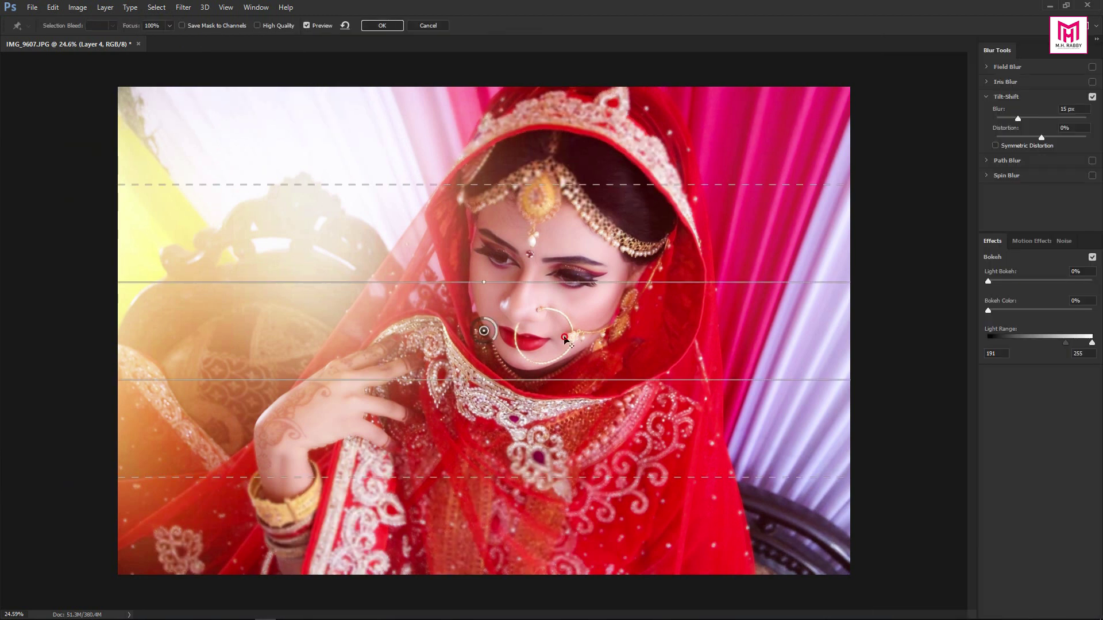
- Shift the tilt-shift focus down to the chest, extend its upper boundary beyond the photo and set Blur to 34 px
{"action": "left_click_drag", "start_coordinate": [484, 331], "coordinate": [517, 411]}
{"action": "left_click_drag", "start_coordinate": [522, 523], "coordinate": [517, 483]}
{"action": "left_click_drag", "start_coordinate": [529, 267], "coordinate": [529, 87]}
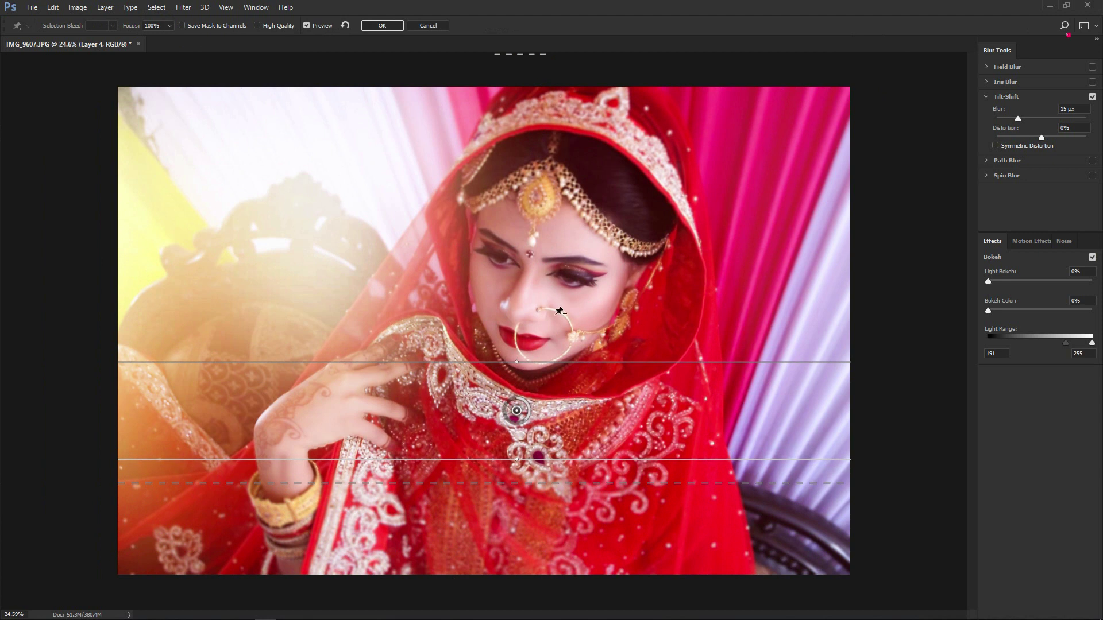
{"action": "left_click_drag", "start_coordinate": [540, 362], "coordinate": [561, 89]}
{"action": "left_click_drag", "start_coordinate": [517, 411], "coordinate": [517, 400]}
{"action": "mouse_move", "coordinate": [1018, 118]}
{"action": "left_mouse_down"}
{"action": "mouse_move", "coordinate": [1062, 126]}
{"action": "mouse_move", "coordinate": [1031, 118]}
{"action": "left_mouse_up"}
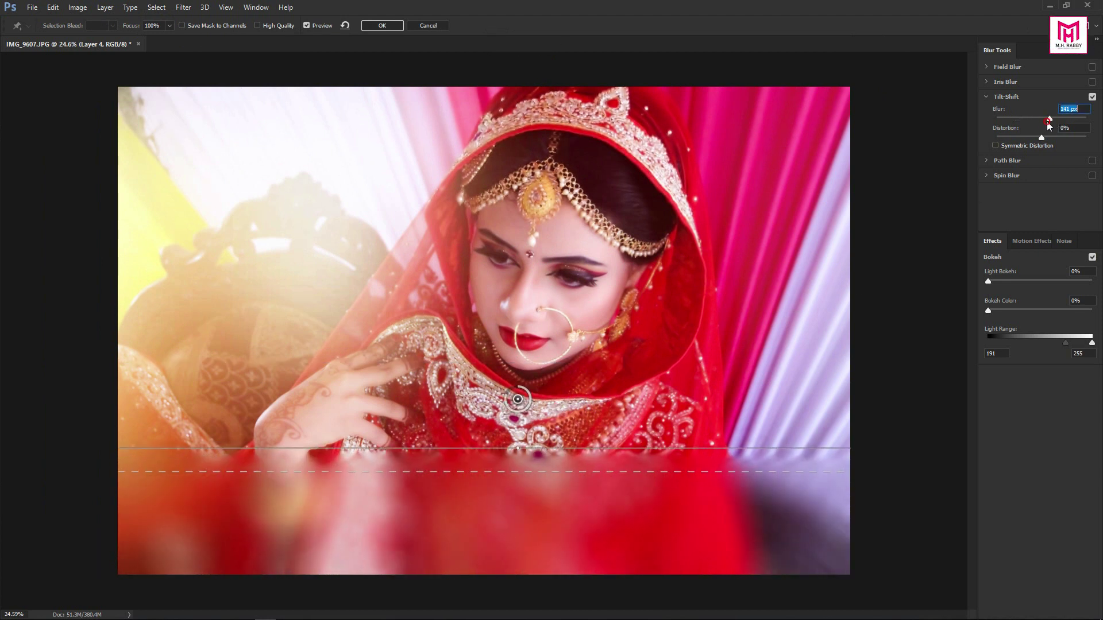
- Move the tilt-shift centre to the lips, with the sharp area ending below the chin and the transition ending below the bangles
{"action": "left_click_drag", "start_coordinate": [517, 399], "coordinate": [540, 328]}
{"action": "left_click_drag", "start_coordinate": [557, 401], "coordinate": [552, 457]}
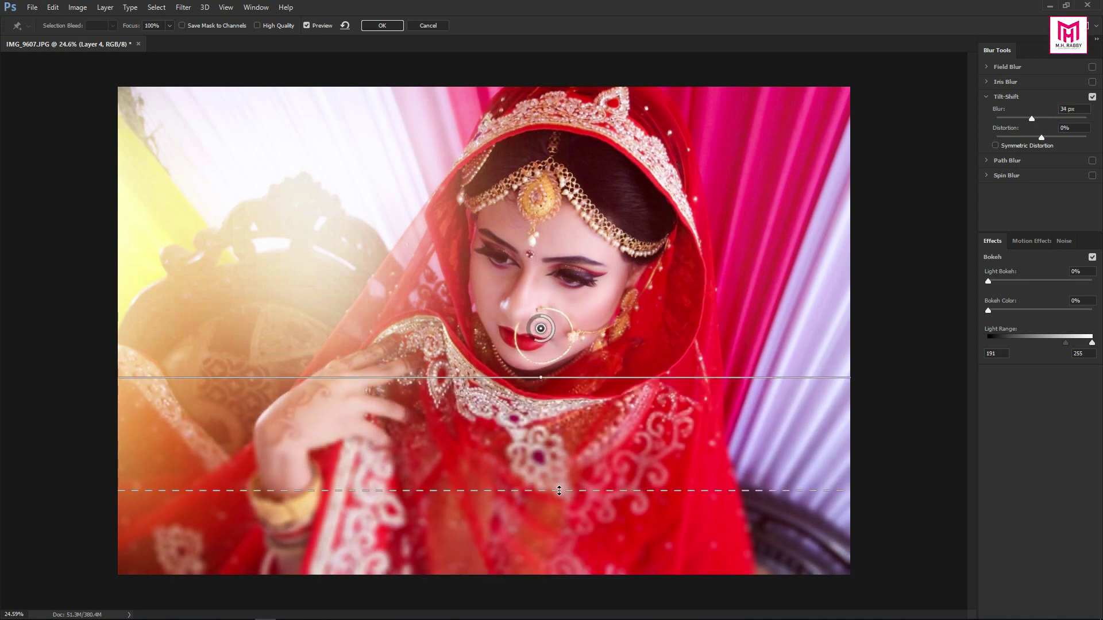
{"action": "left_click_drag", "start_coordinate": [558, 491], "coordinate": [558, 495]}
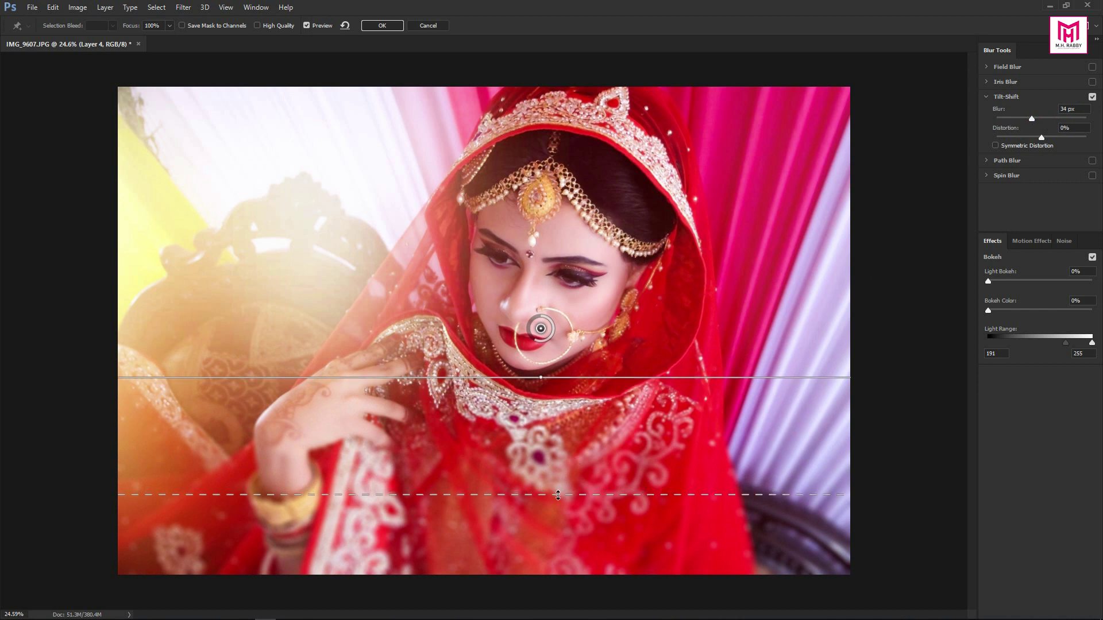
{"action": "mouse_move", "coordinate": [556, 384]}
{"action": "left_mouse_down"}
{"action": "mouse_move", "coordinate": [555, 402]}
{"action": "mouse_move", "coordinate": [557, 374]}
{"action": "left_mouse_up"}
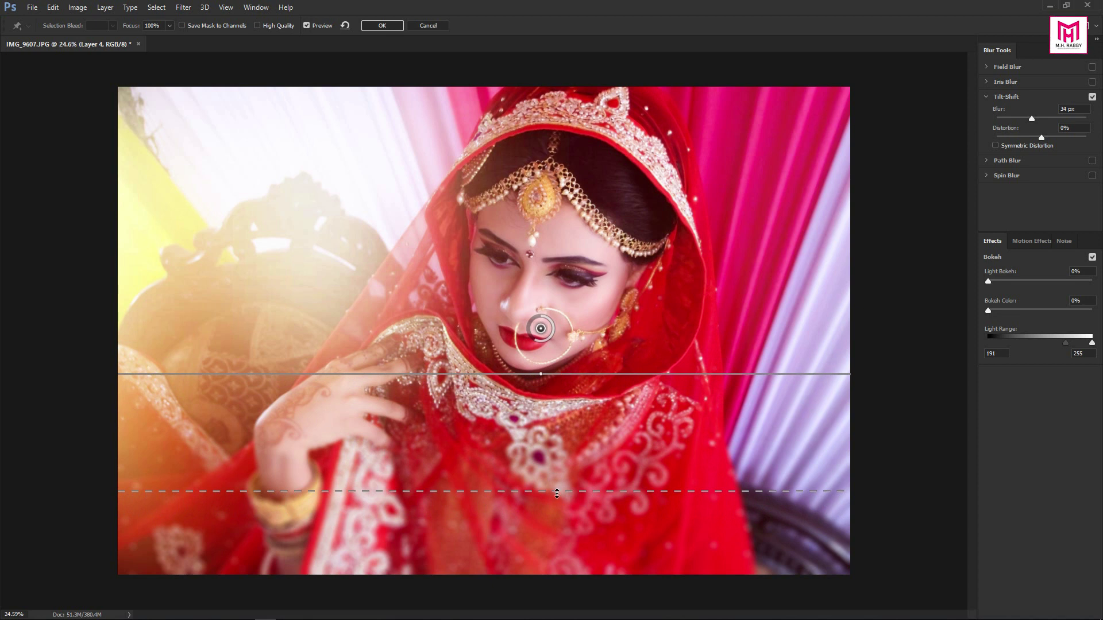
{"action": "left_click_drag", "start_coordinate": [558, 524], "coordinate": [557, 521]}
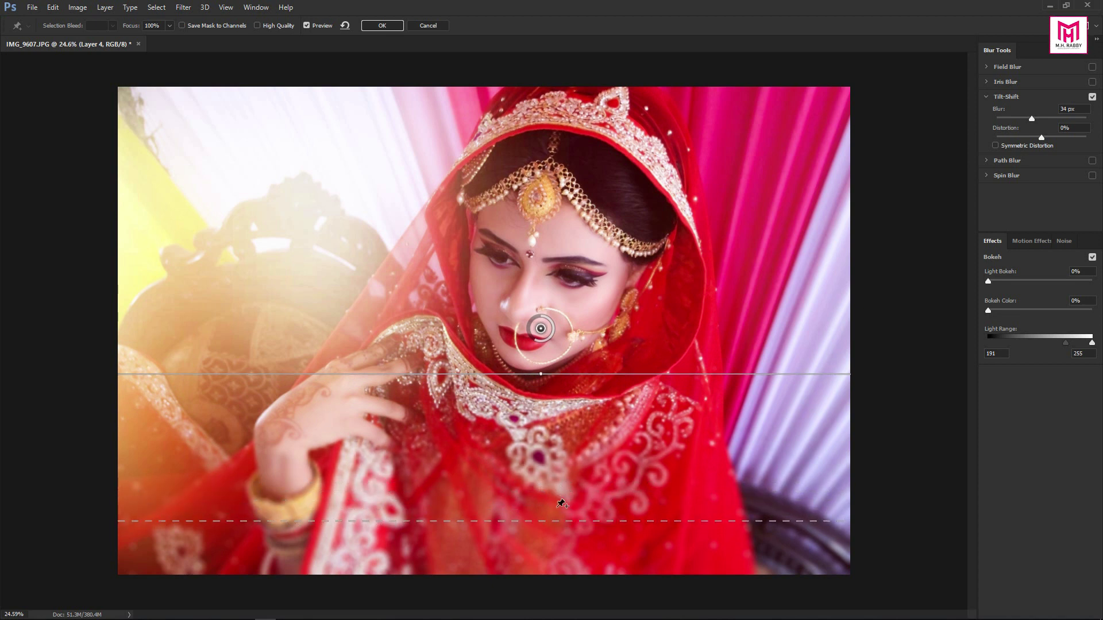
- Tilt the blur lines slightly clockwise and lower the sharp area's edge to the hand, with the centre on the lips
{"action": "left_click_drag", "start_coordinate": [518, 374], "coordinate": [538, 409]}
{"action": "key", "text": "Left"}
{"action": "key", "text": "Left"}
{"action": "key", "text": "Down"}
{"action": "key", "text": "Down"}
{"action": "key", "text": "Down"}
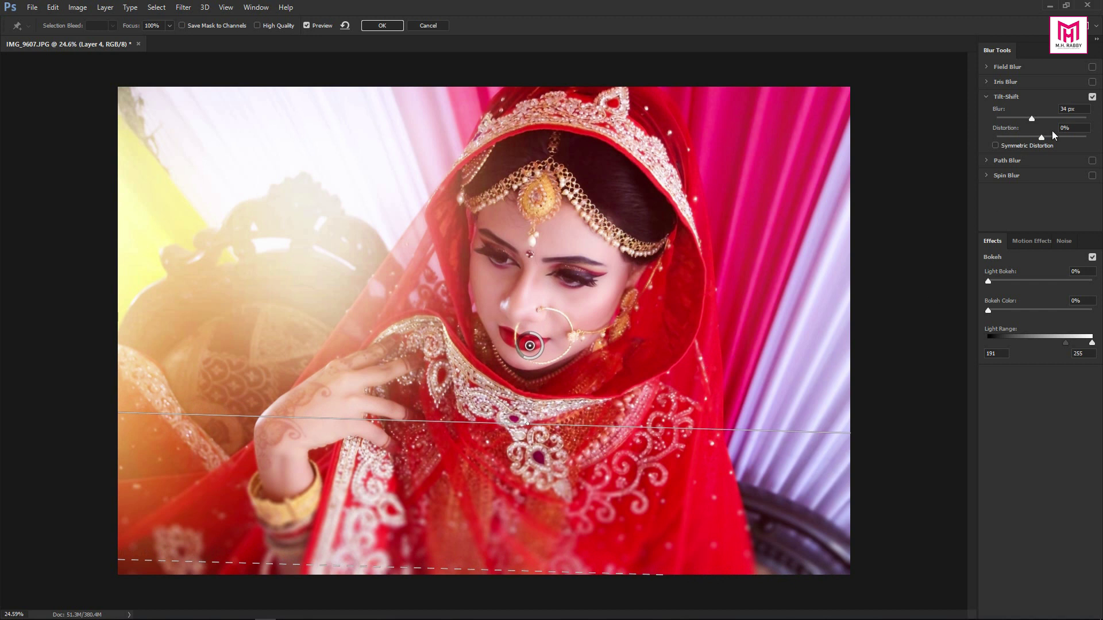
- Set Blur to 23 px and Light Bokeh to 24%, refine the lower blur boundaries, and apply the tilt-shift
{"action": "left_click_drag", "start_coordinate": [1029, 121], "coordinate": [1023, 122]}
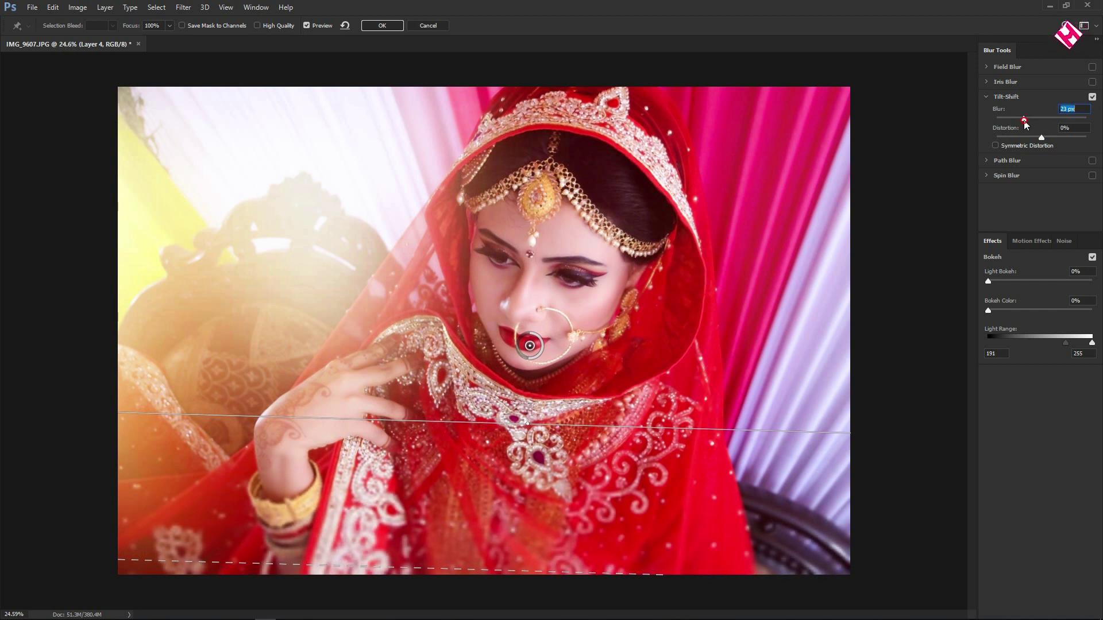
{"action": "left_click_drag", "start_coordinate": [460, 421], "coordinate": [453, 431]}
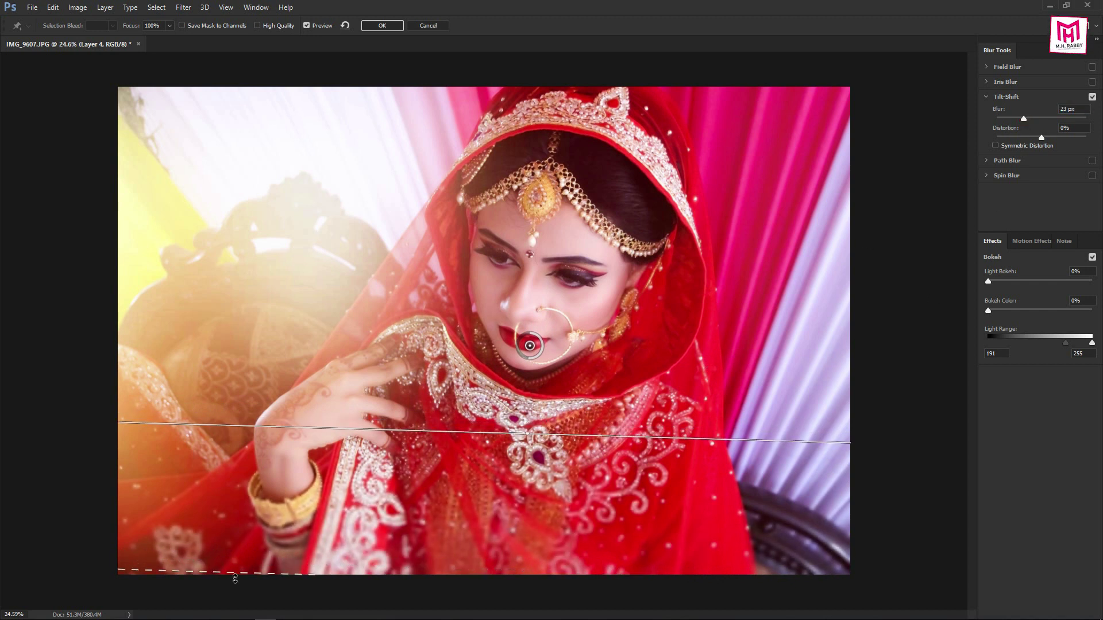
{"action": "left_click_drag", "start_coordinate": [241, 537], "coordinate": [475, 549]}
{"action": "left_click_drag", "start_coordinate": [1020, 122], "coordinate": [1028, 123]}
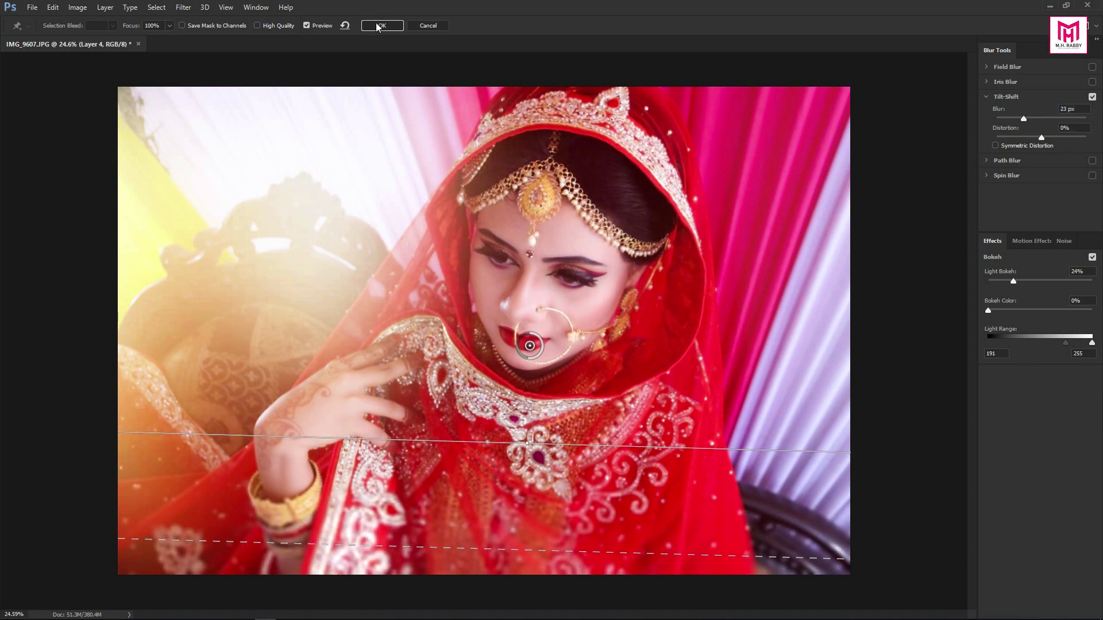
{"action": "left_click", "coordinate": [381, 25]}
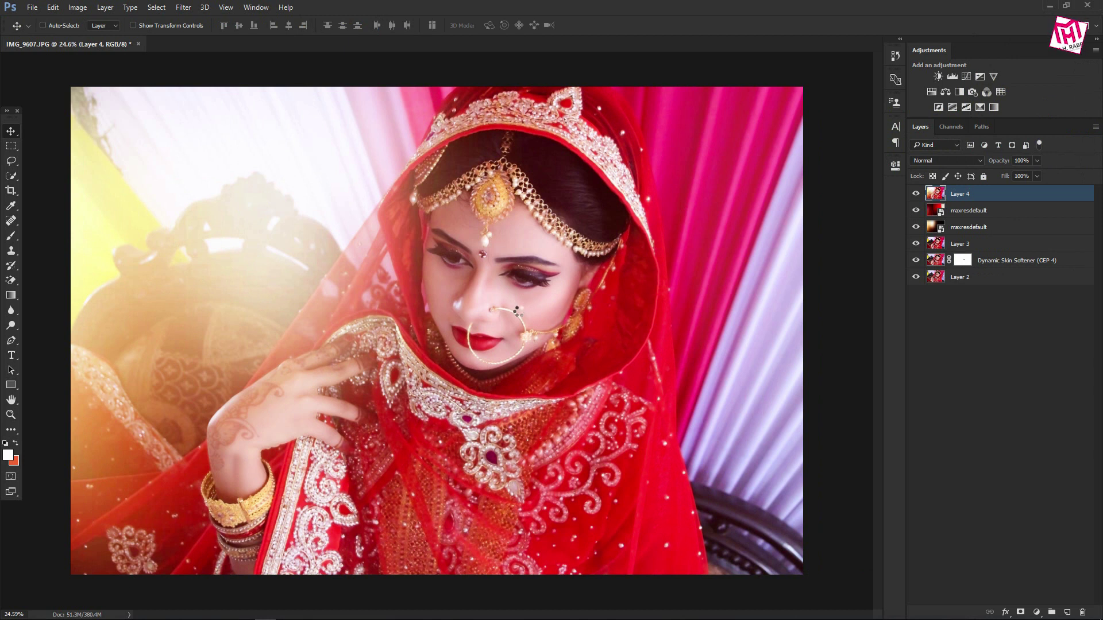
- Compare the portrait with and without the tilt-shift blurred layer
{"action": "left_click", "coordinate": [916, 194]}
{"action": "left_click", "coordinate": [916, 194]}
{"action": "left_click", "coordinate": [916, 195]}
{"action": "left_click", "coordinate": [916, 194]}
{"action": "left_click", "coordinate": [916, 194]}
{"action": "left_click", "coordinate": [916, 194]}
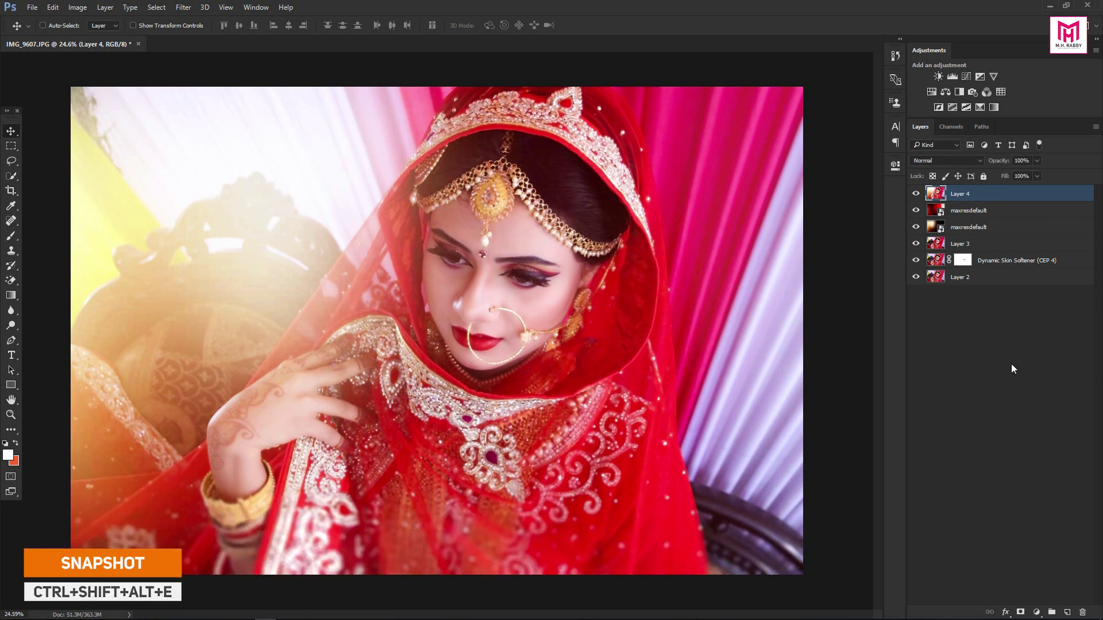
- Add a new layer above Layer 4 and stamp the merged visible image onto it
{"action": "left_click", "coordinate": [1012, 368]}
{"action": "left_click", "coordinate": [1065, 612]}
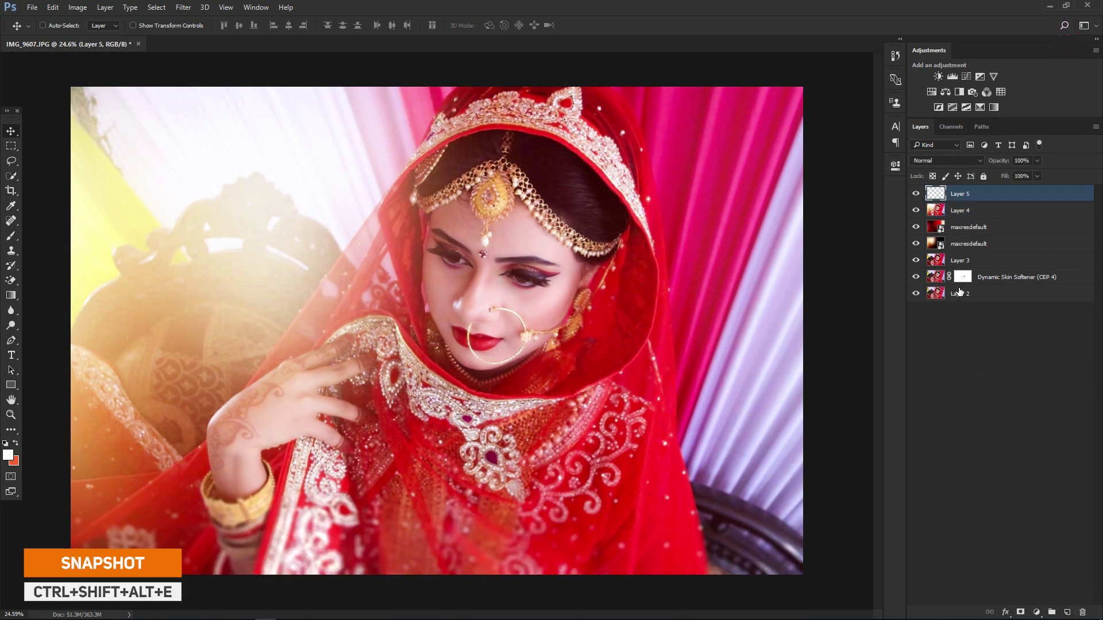
{"action": "key", "text": "ctrl+shift+alt+e"}
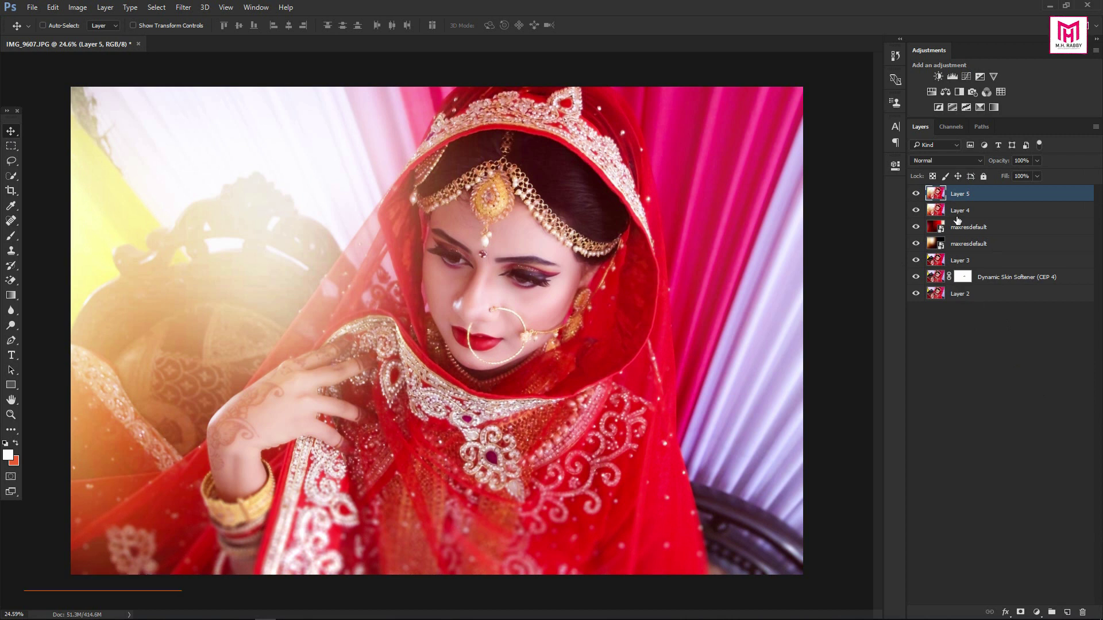
- Open the stamped layer in Color Efex Pro 4 and choose the Cross Processing filter
{"action": "left_click", "coordinate": [175, 10]}
{"action": "mouse_move", "coordinate": [298, 252]}
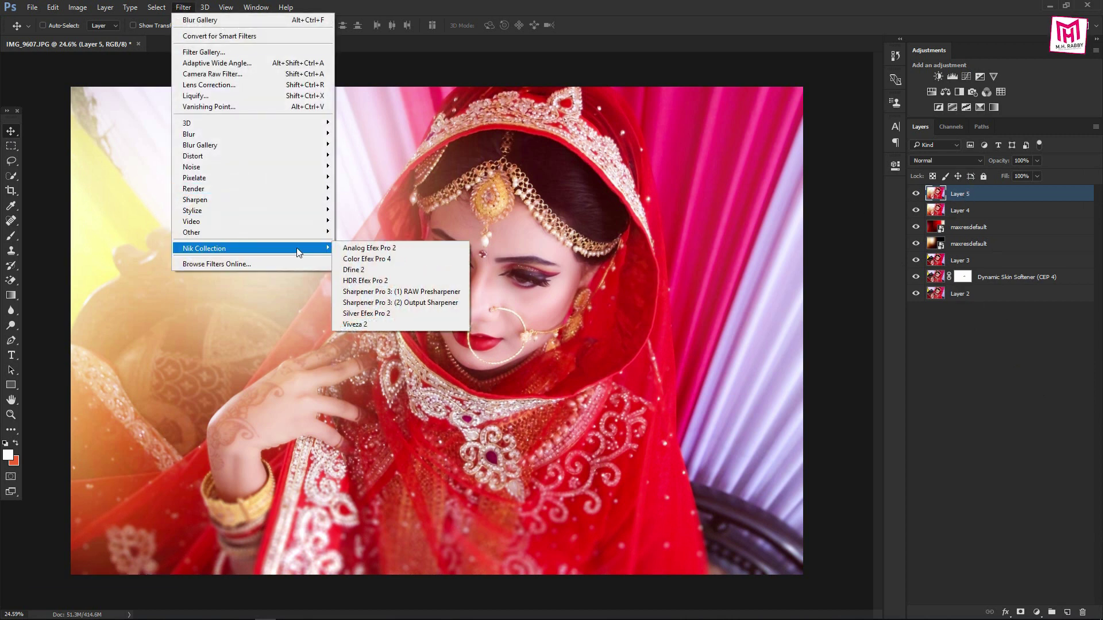
{"action": "left_click", "coordinate": [380, 258]}
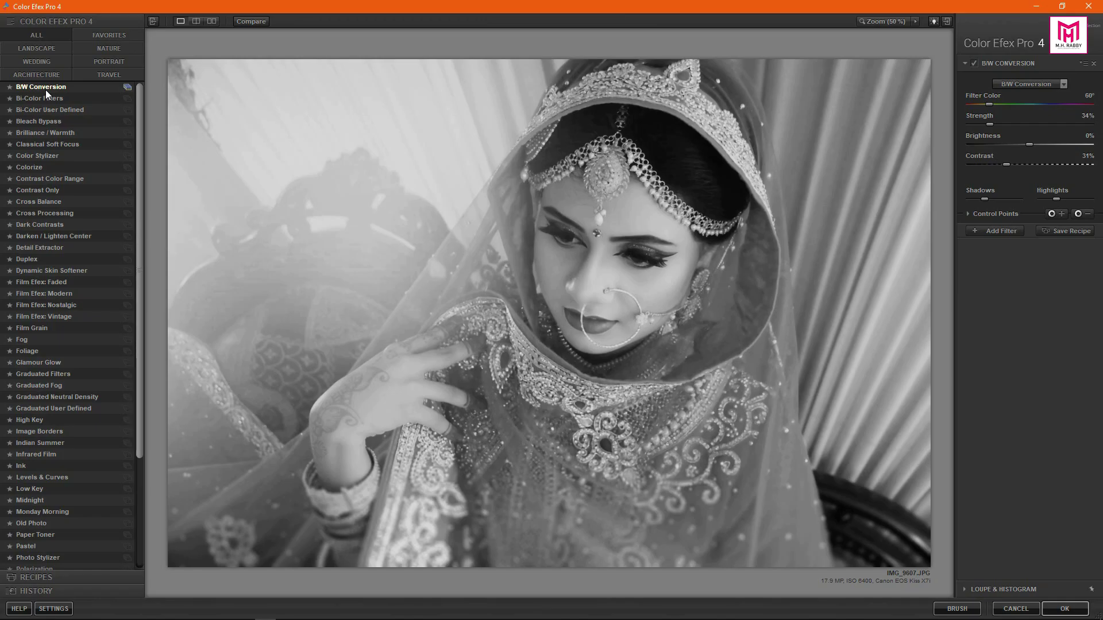
{"action": "left_click", "coordinate": [44, 215]}
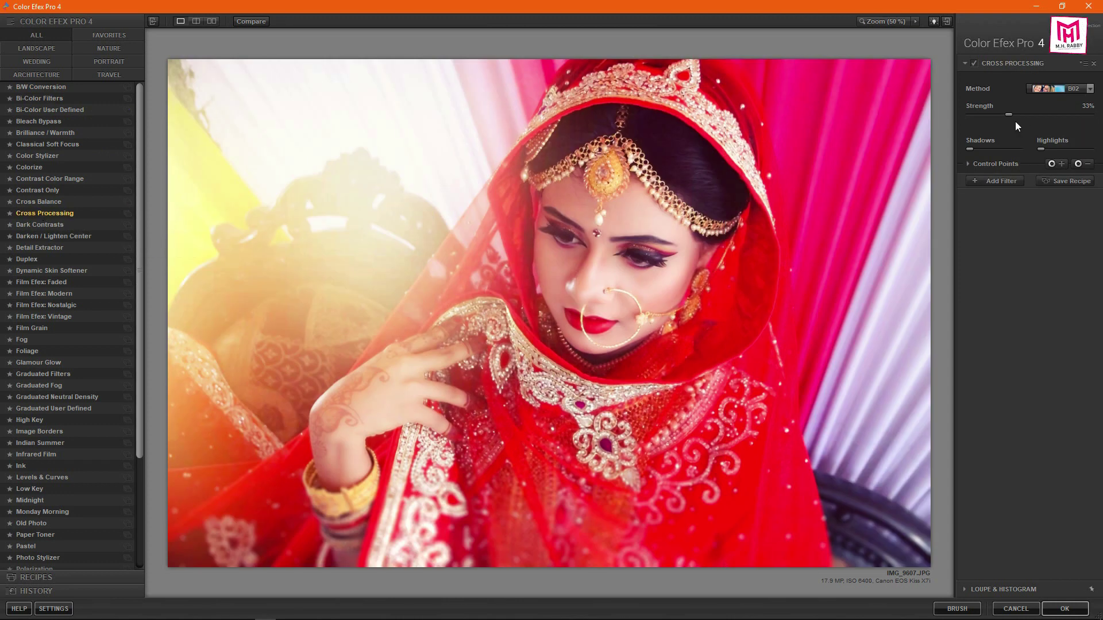
- Set the Cross Processing method to L07 with a strength of about 14% and apply the filter
{"action": "left_click_drag", "start_coordinate": [1009, 115], "coordinate": [980, 118]}
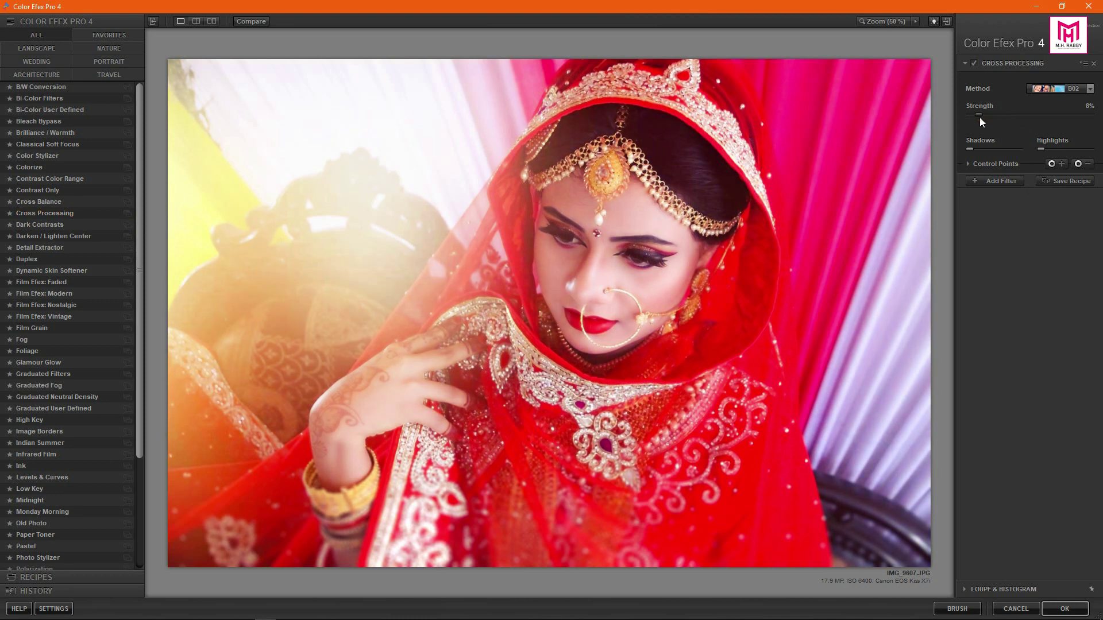
{"action": "left_click", "coordinate": [1089, 90]}
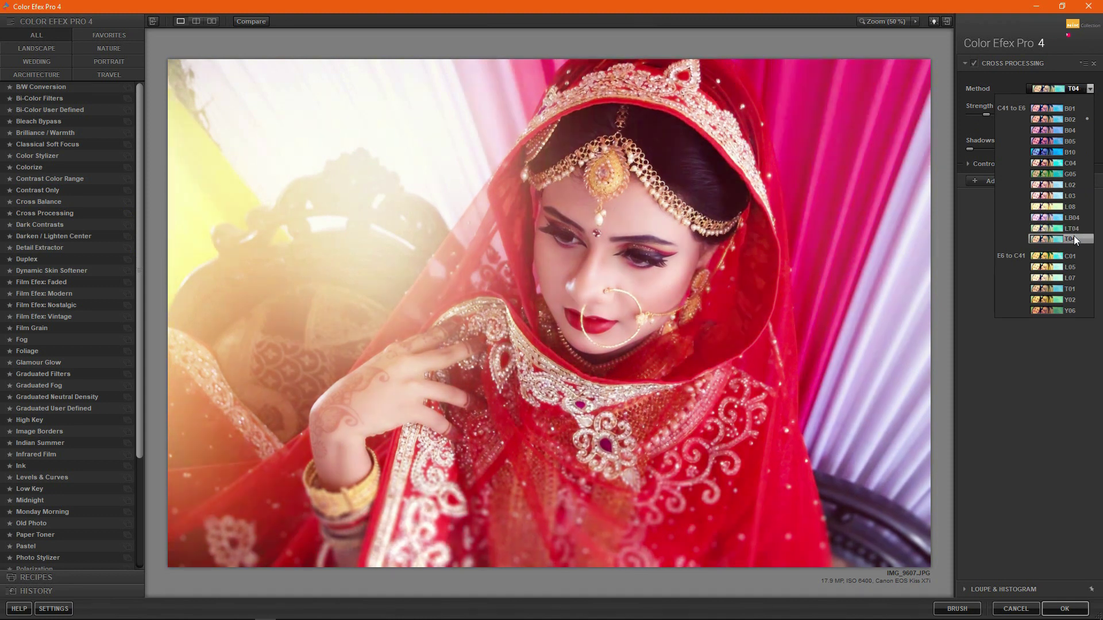
{"action": "left_click", "coordinate": [1073, 278]}
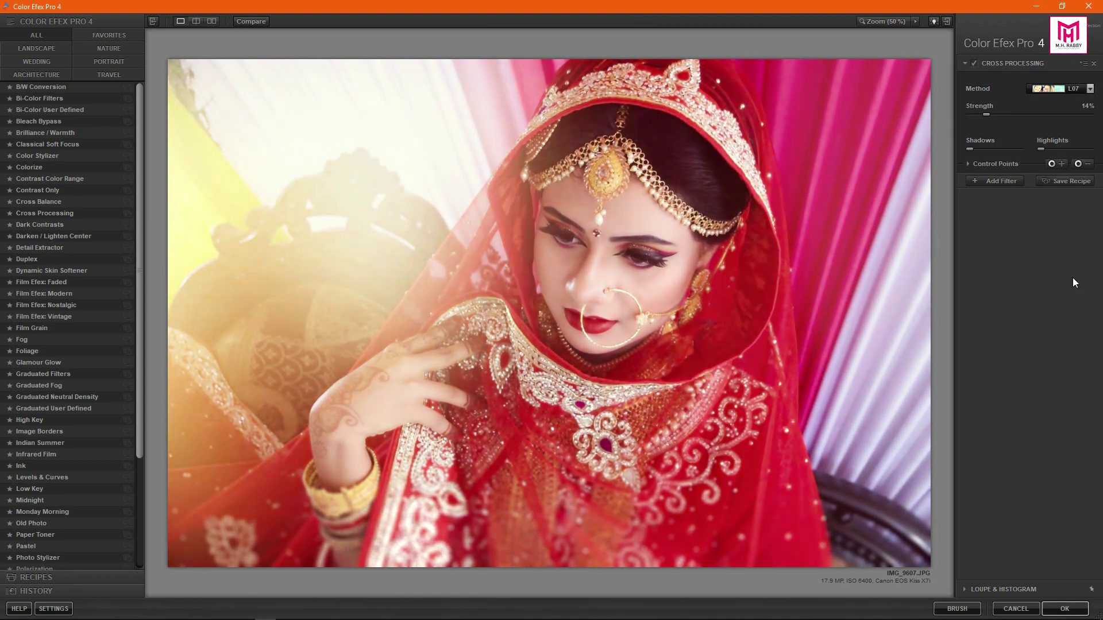
{"action": "mouse_move", "coordinate": [985, 115]}
{"action": "left_mouse_down"}
{"action": "mouse_move", "coordinate": [999, 118]}
{"action": "mouse_move", "coordinate": [964, 122]}
{"action": "mouse_move", "coordinate": [987, 122]}
{"action": "left_mouse_up"}
{"action": "left_click", "coordinate": [1061, 610]}
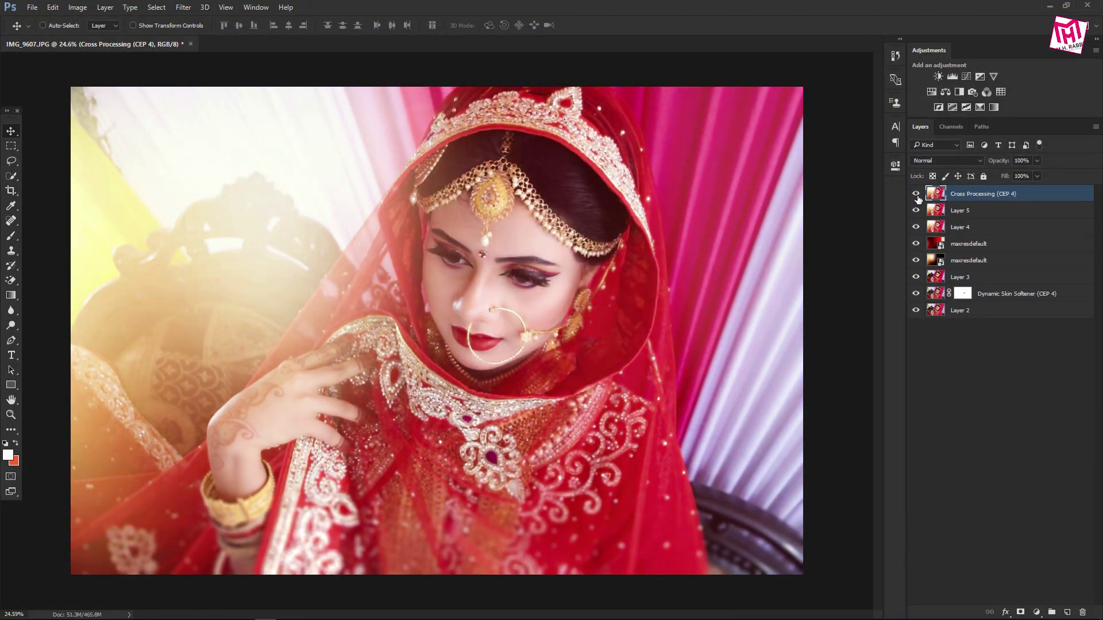
- Compare the portrait with and without the Cross Processing layer
{"action": "left_click", "coordinate": [917, 195]}
{"action": "left_click", "coordinate": [916, 195]}
{"action": "left_click", "coordinate": [916, 195]}
{"action": "left_click", "coordinate": [916, 195]}
{"action": "left_click", "coordinate": [916, 195]}
{"action": "left_click", "coordinate": [916, 195]}
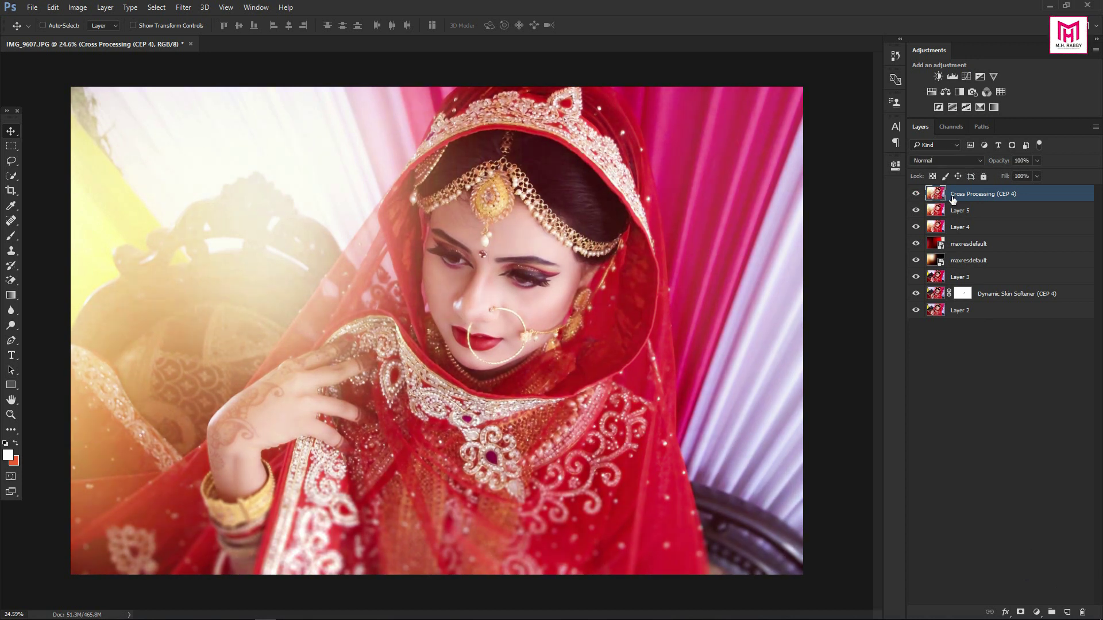
- Stamp the visible image onto a new layer and darken its edges with a Lens Correction vignette amount of about -48
{"action": "key", "text": "ctrl+shift+alt+e"}
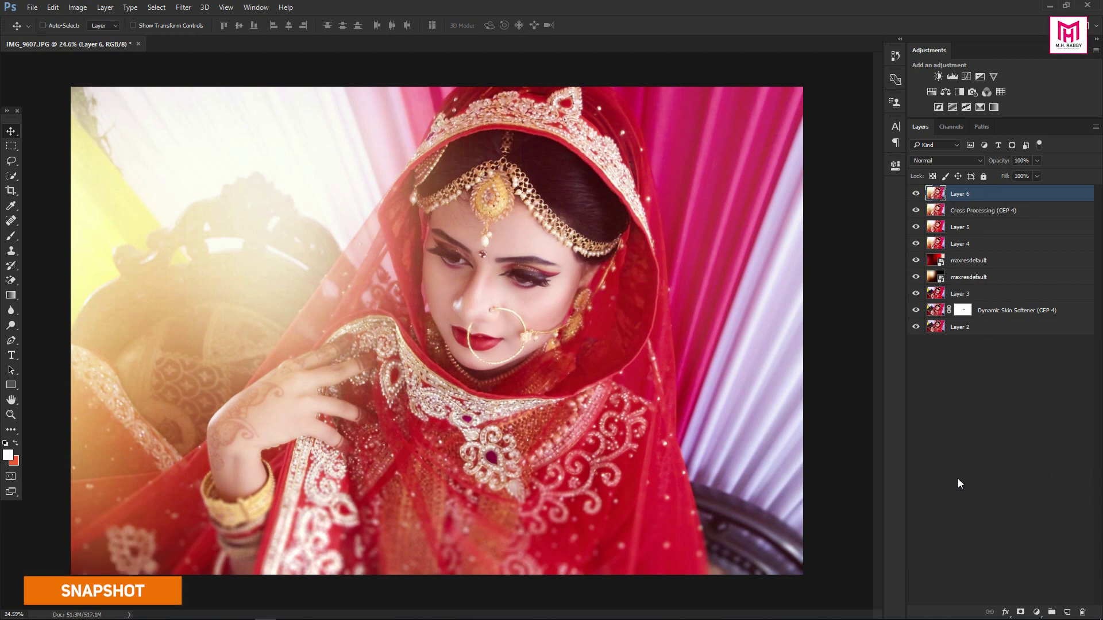
{"action": "left_click", "coordinate": [183, 7]}
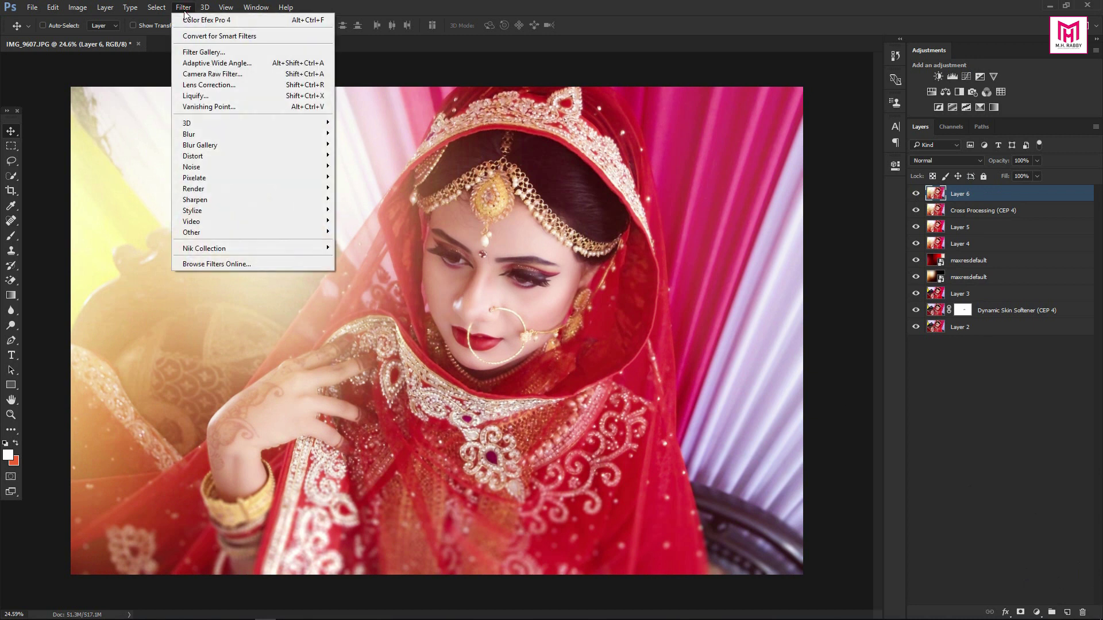
{"action": "left_click", "coordinate": [229, 91]}
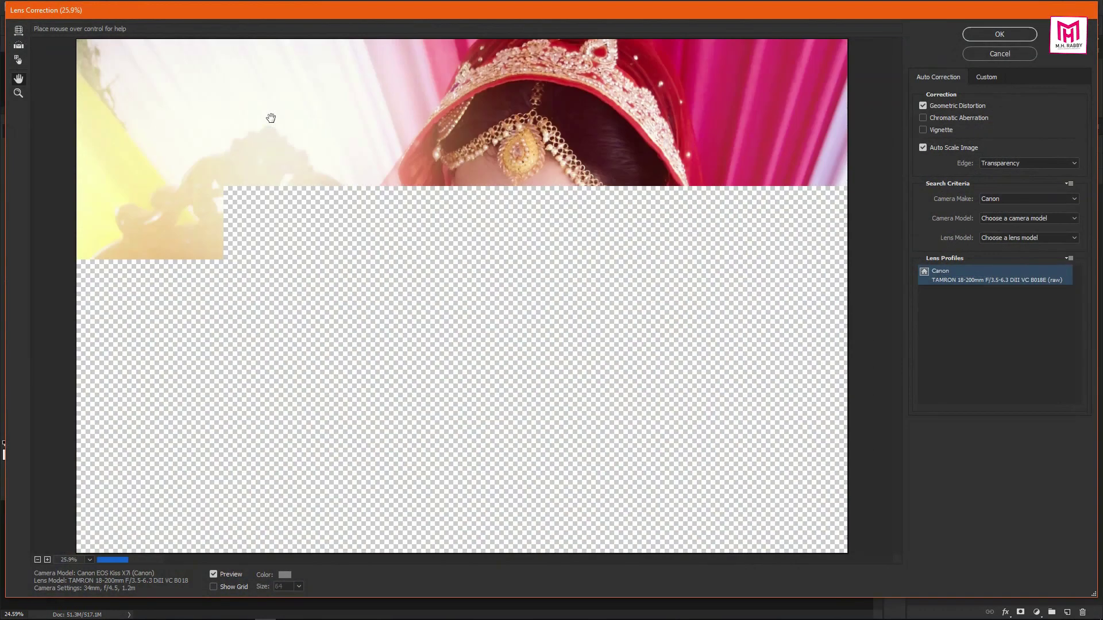
{"action": "left_click", "coordinate": [985, 77]}
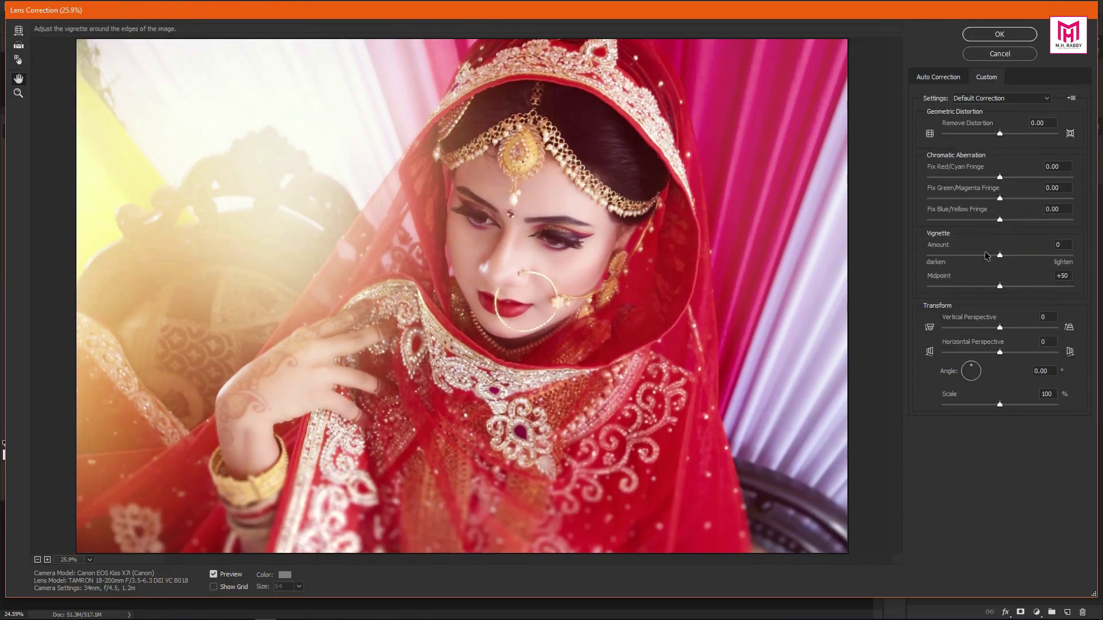
{"action": "left_click_drag", "start_coordinate": [999, 256], "coordinate": [967, 267]}
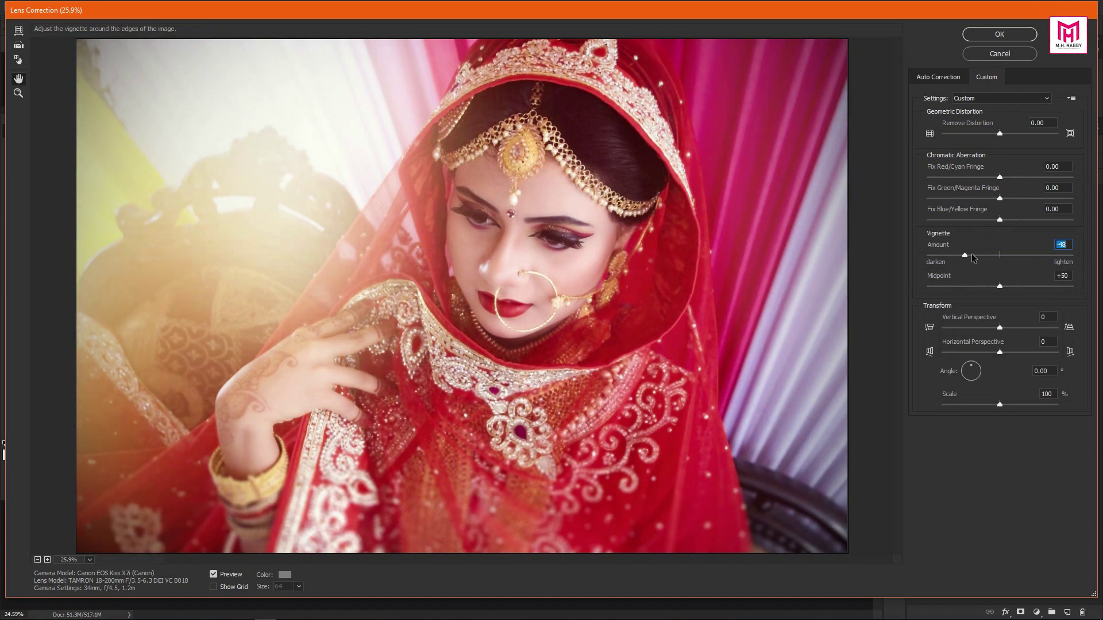
{"action": "left_click", "coordinate": [988, 38]}
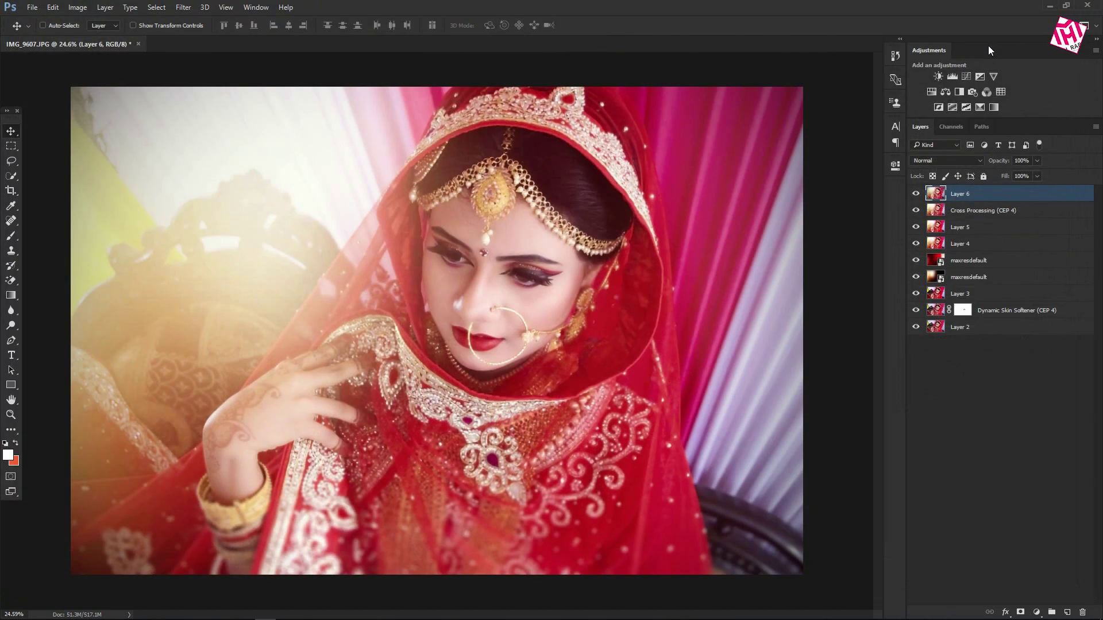
- Add a Stroke layer style to Layer 6 and set its color to white
{"action": "right_click", "coordinate": [968, 198]}
{"action": "left_click", "coordinate": [850, 92]}
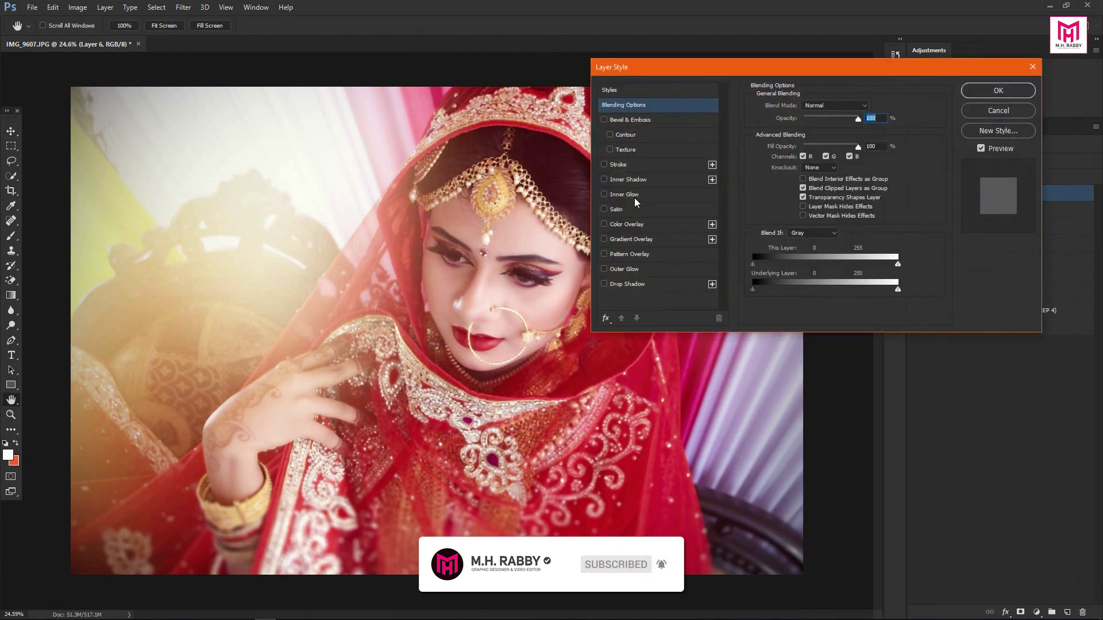
{"action": "left_click", "coordinate": [618, 165]}
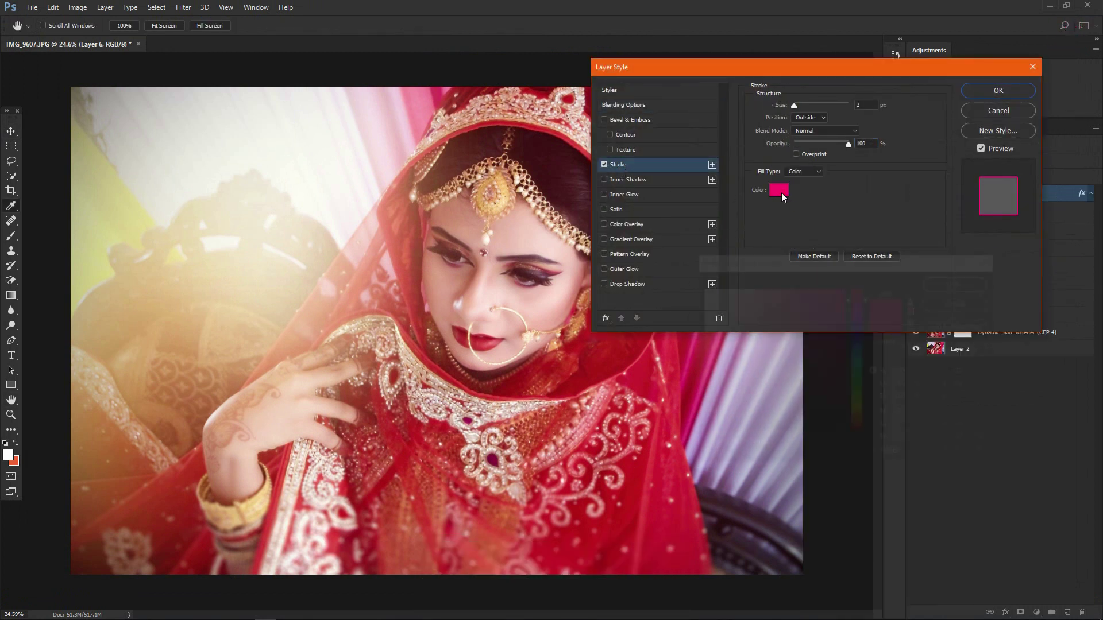
{"action": "left_click", "coordinate": [781, 192]}
{"action": "left_click", "coordinate": [775, 276]}
{"action": "left_click", "coordinate": [976, 281]}
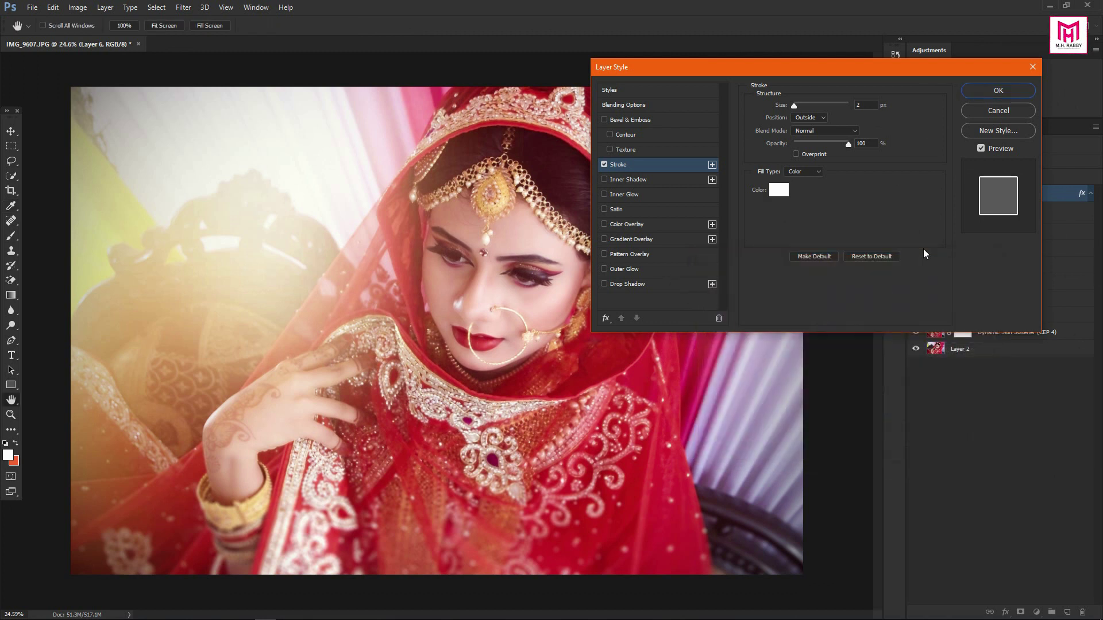
- Position the white stroke inside the layer edge at a size of 8 px and apply the style
{"action": "left_click", "coordinate": [818, 118]}
{"action": "left_click", "coordinate": [806, 134]}
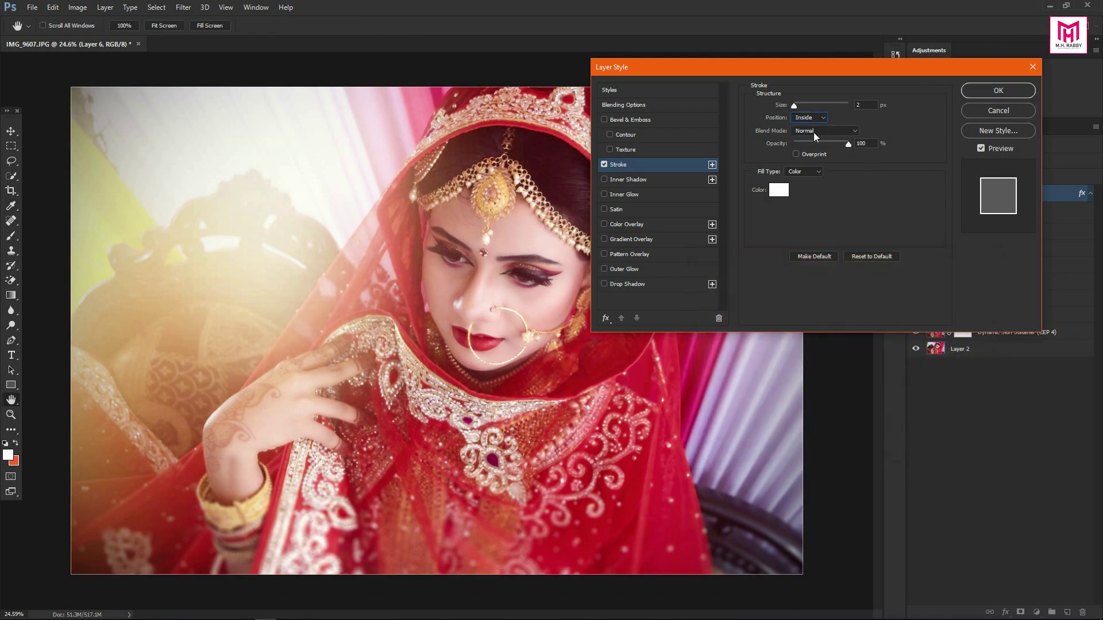
{"action": "left_click_drag", "start_coordinate": [794, 105], "coordinate": [796, 106]}
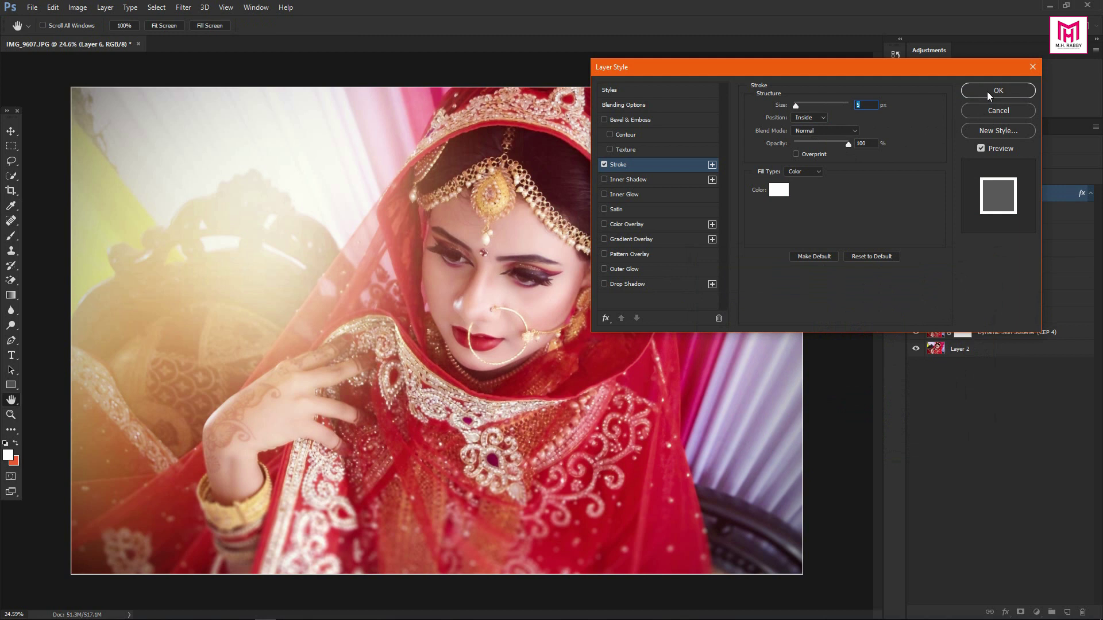
{"action": "type", "text": "8"}
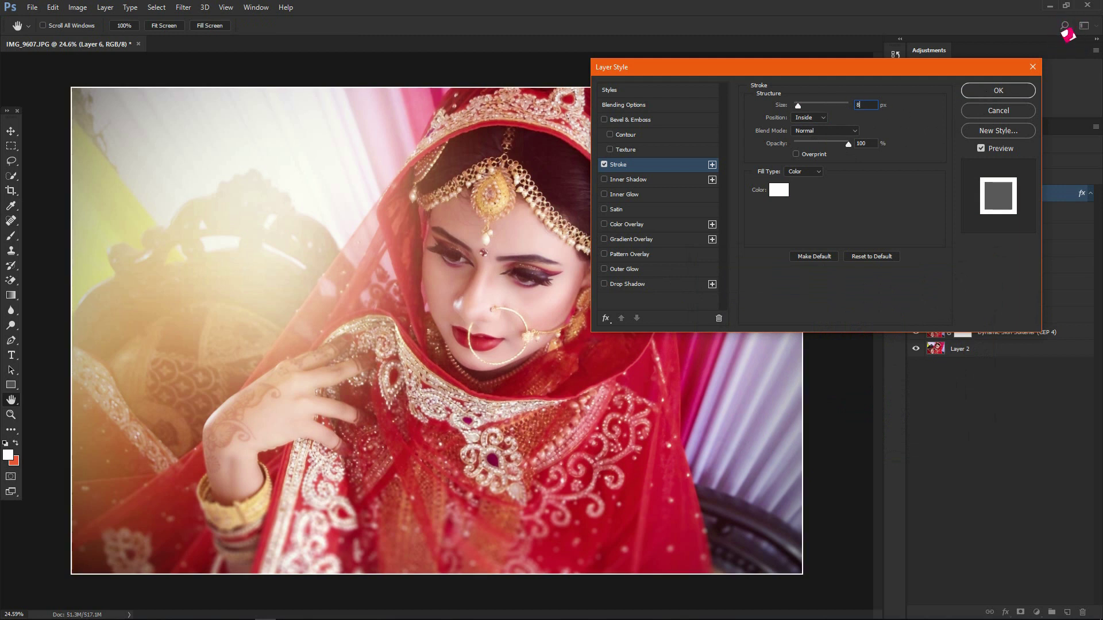
{"action": "left_click", "coordinate": [996, 92]}
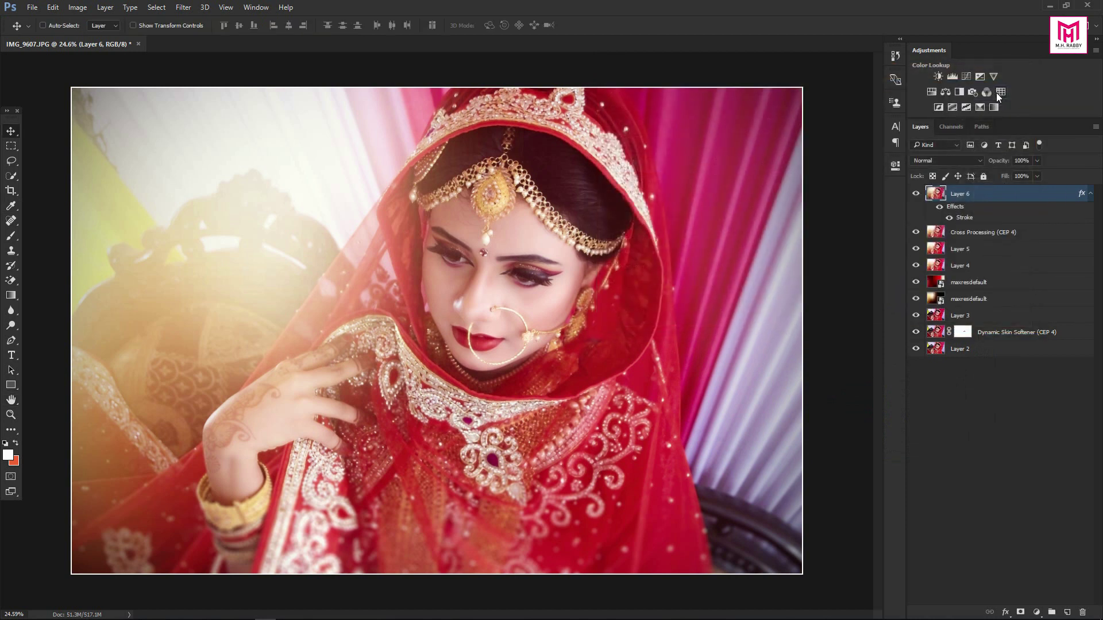
- Compare the portrait with and without the vignetted, stroked Layer 6, and leave no layer selected
{"action": "left_click", "coordinate": [917, 195]}
{"action": "left_click", "coordinate": [916, 196]}
{"action": "left_click", "coordinate": [917, 195]}
{"action": "left_click", "coordinate": [917, 195]}
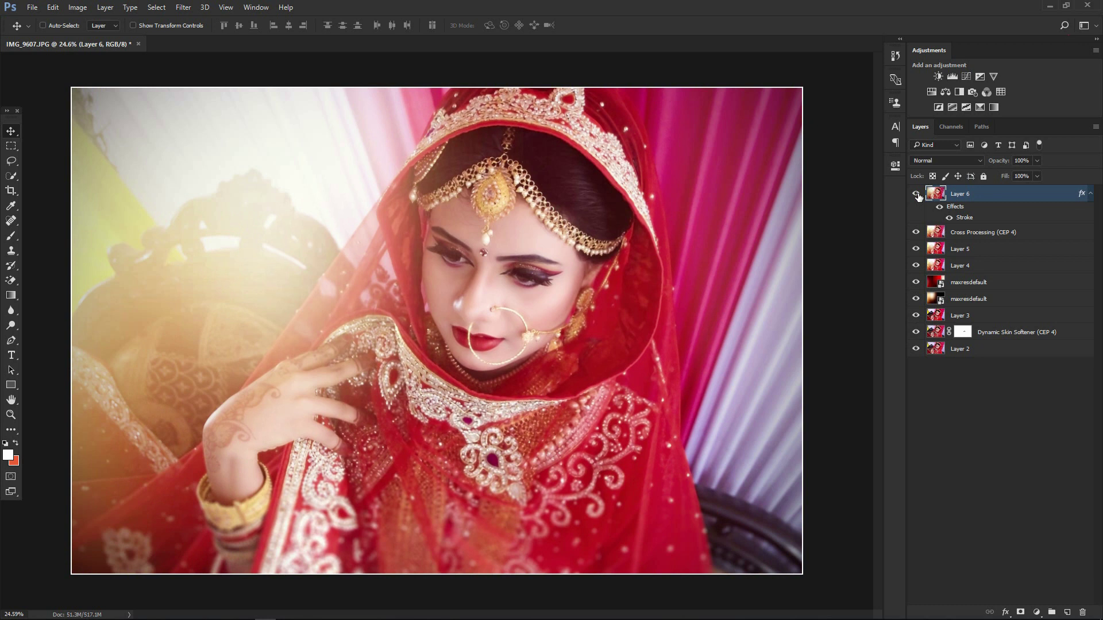
{"action": "left_click", "coordinate": [963, 447]}
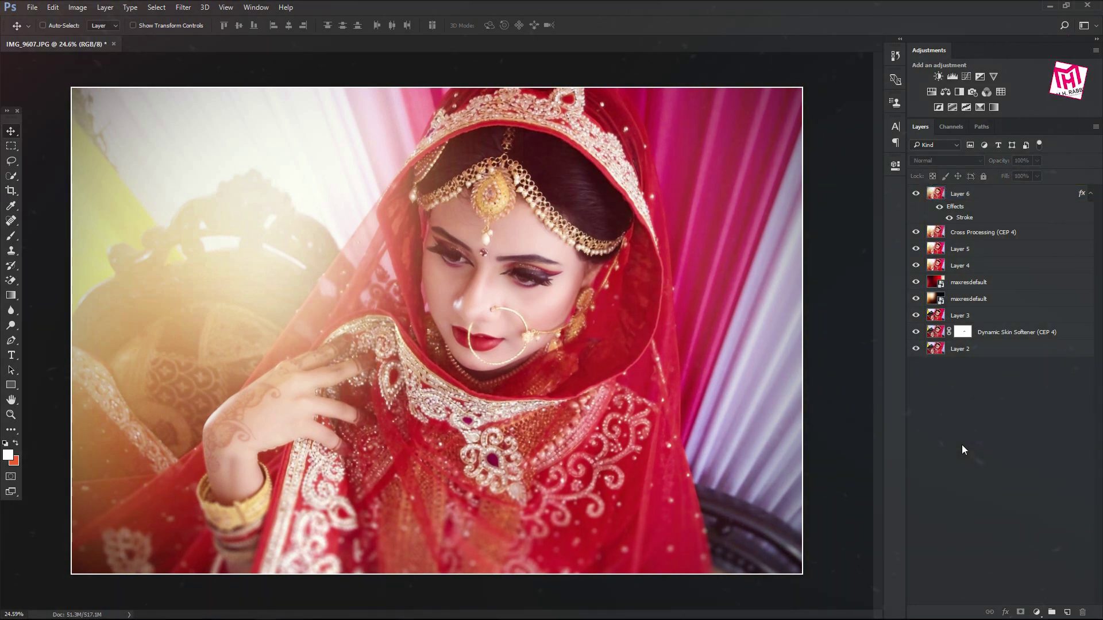